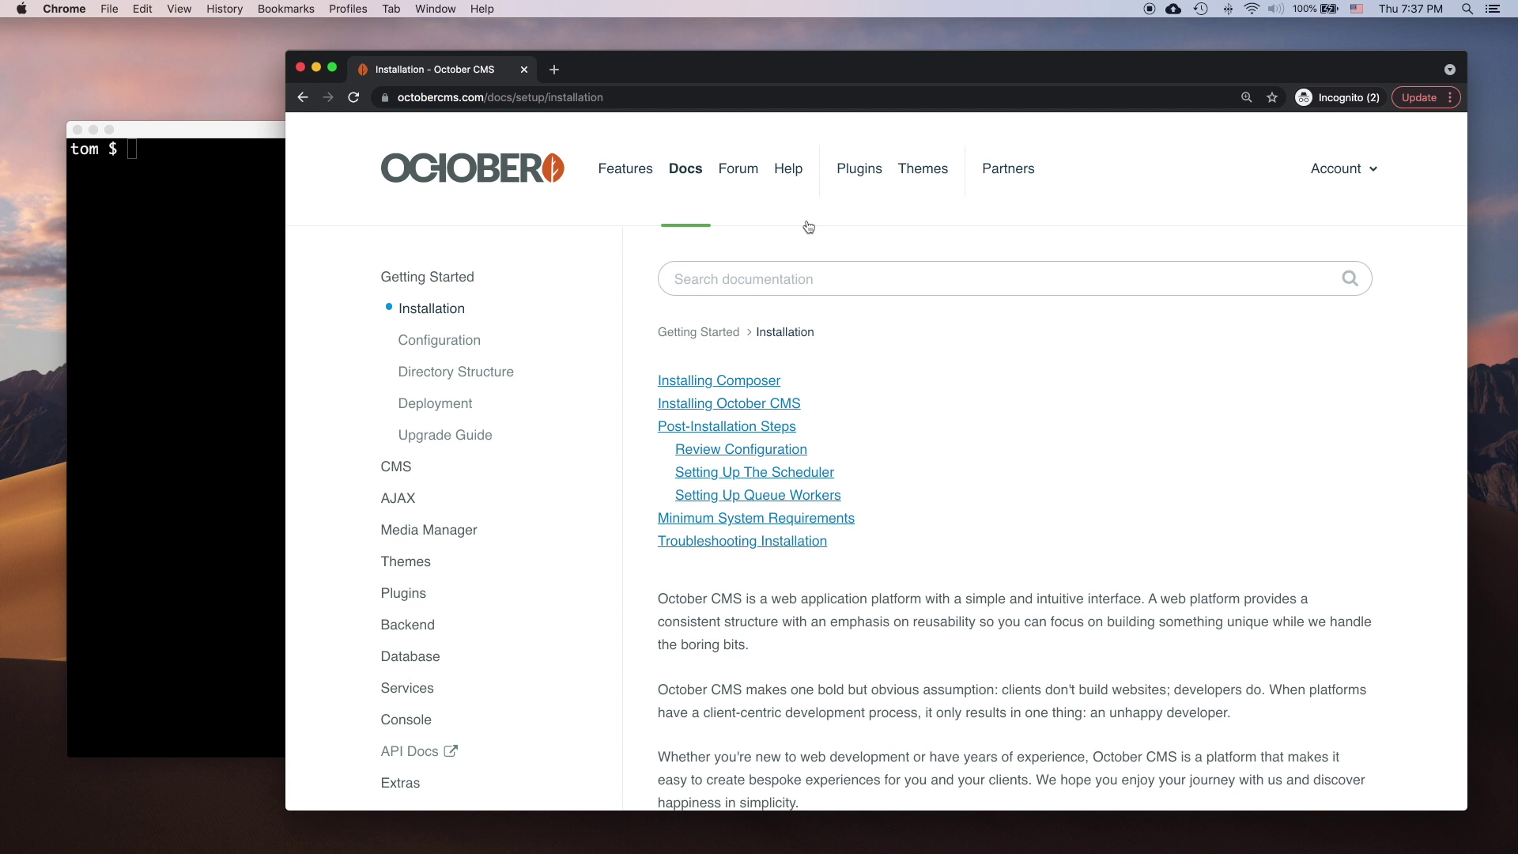
# Step: Jump to the docs' Minimum System Requirements and highlight 'PHP version 7.2.9 or higher'
pyautogui.click(751, 519)
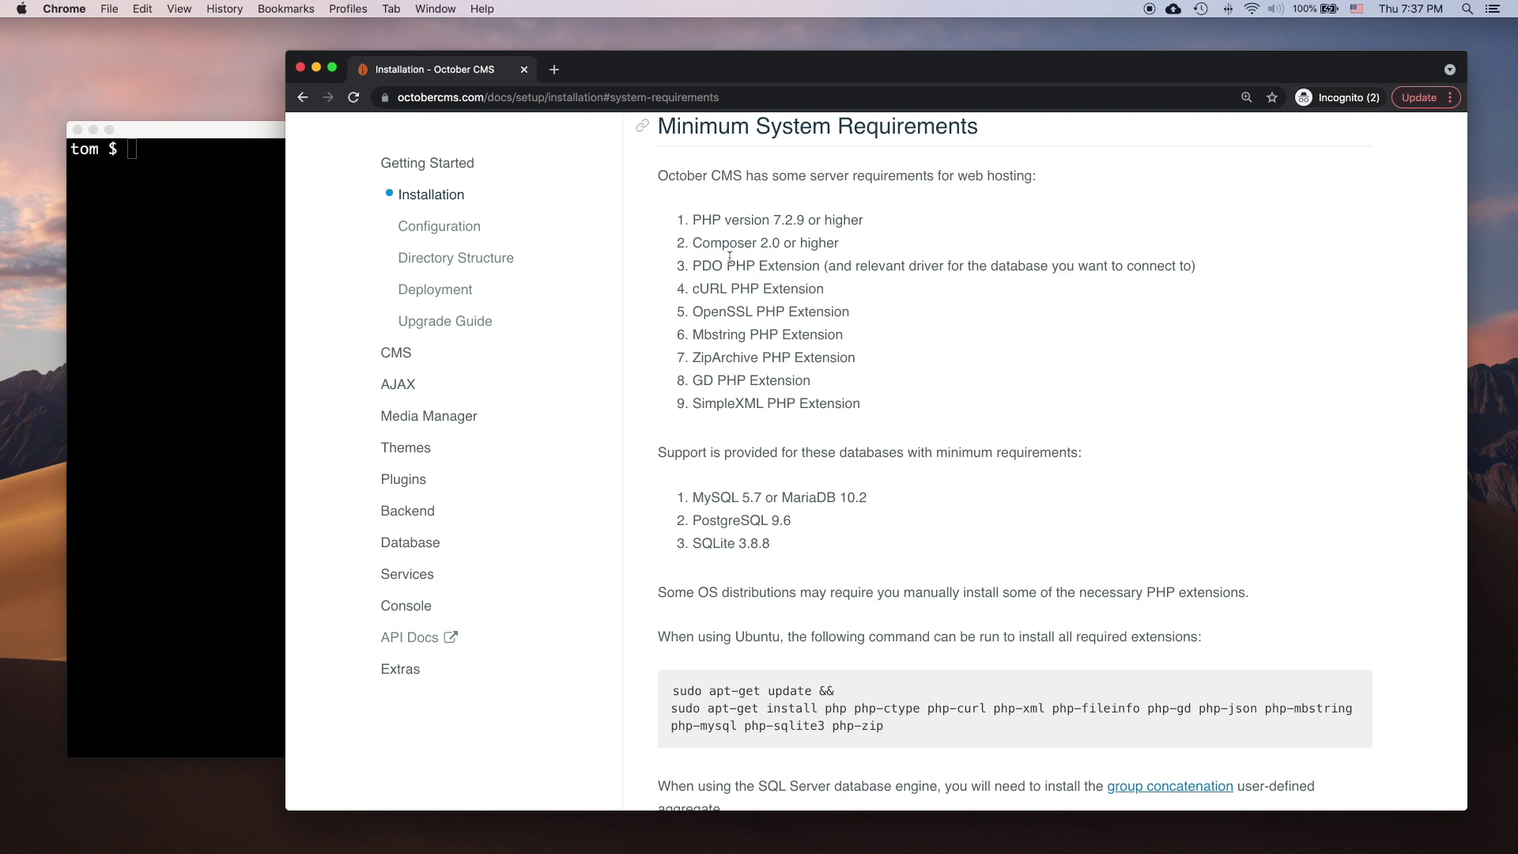
pyautogui.moveTo(701, 221); pyautogui.dragTo(852, 222)
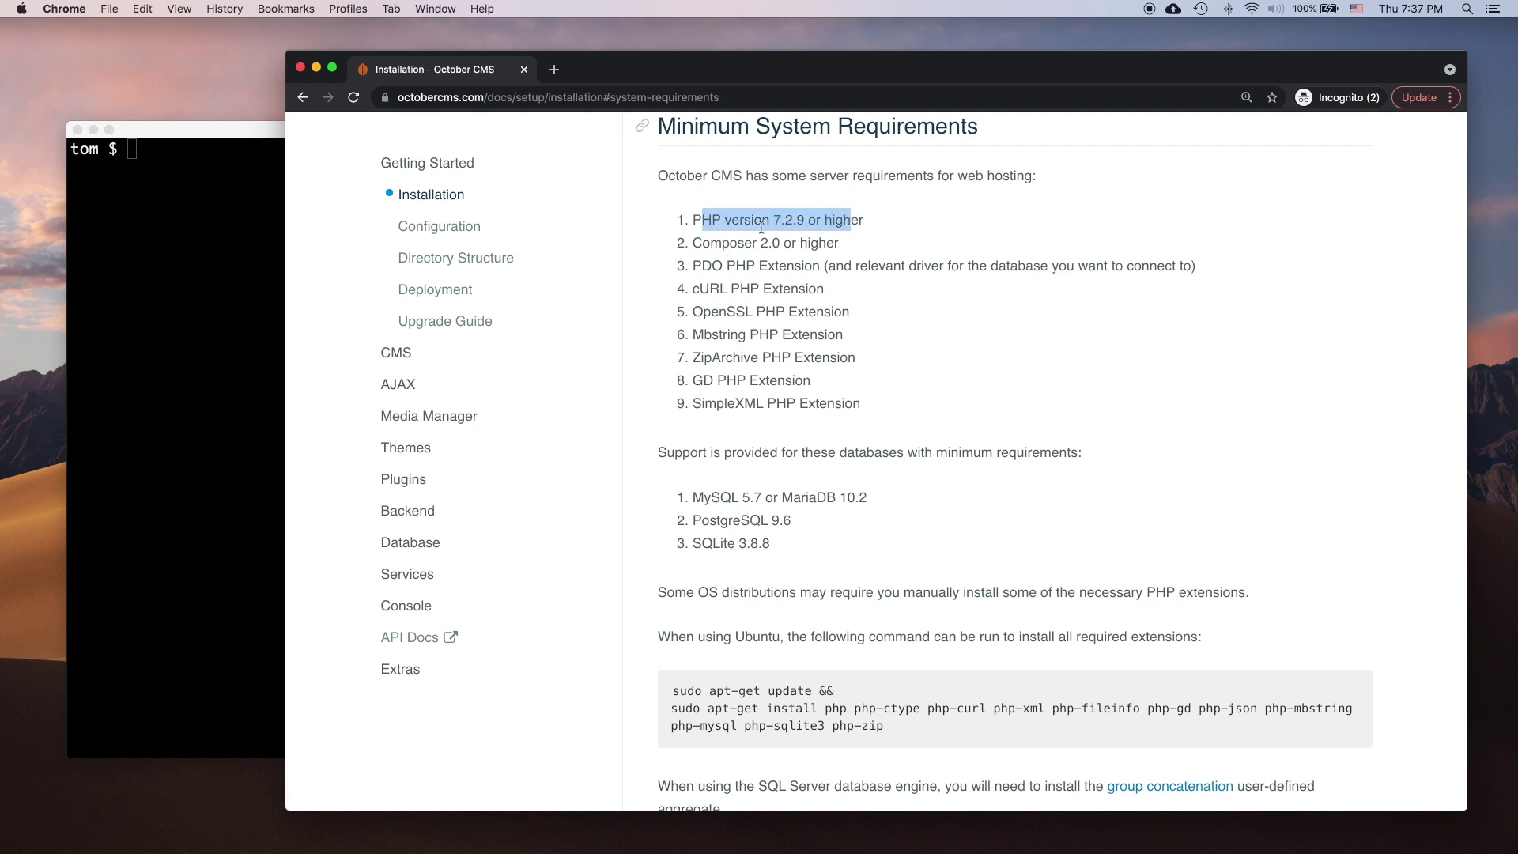
# Step: Check the installed PHP version with php --version, confirming 7.4.12
pyautogui.click(229, 250)
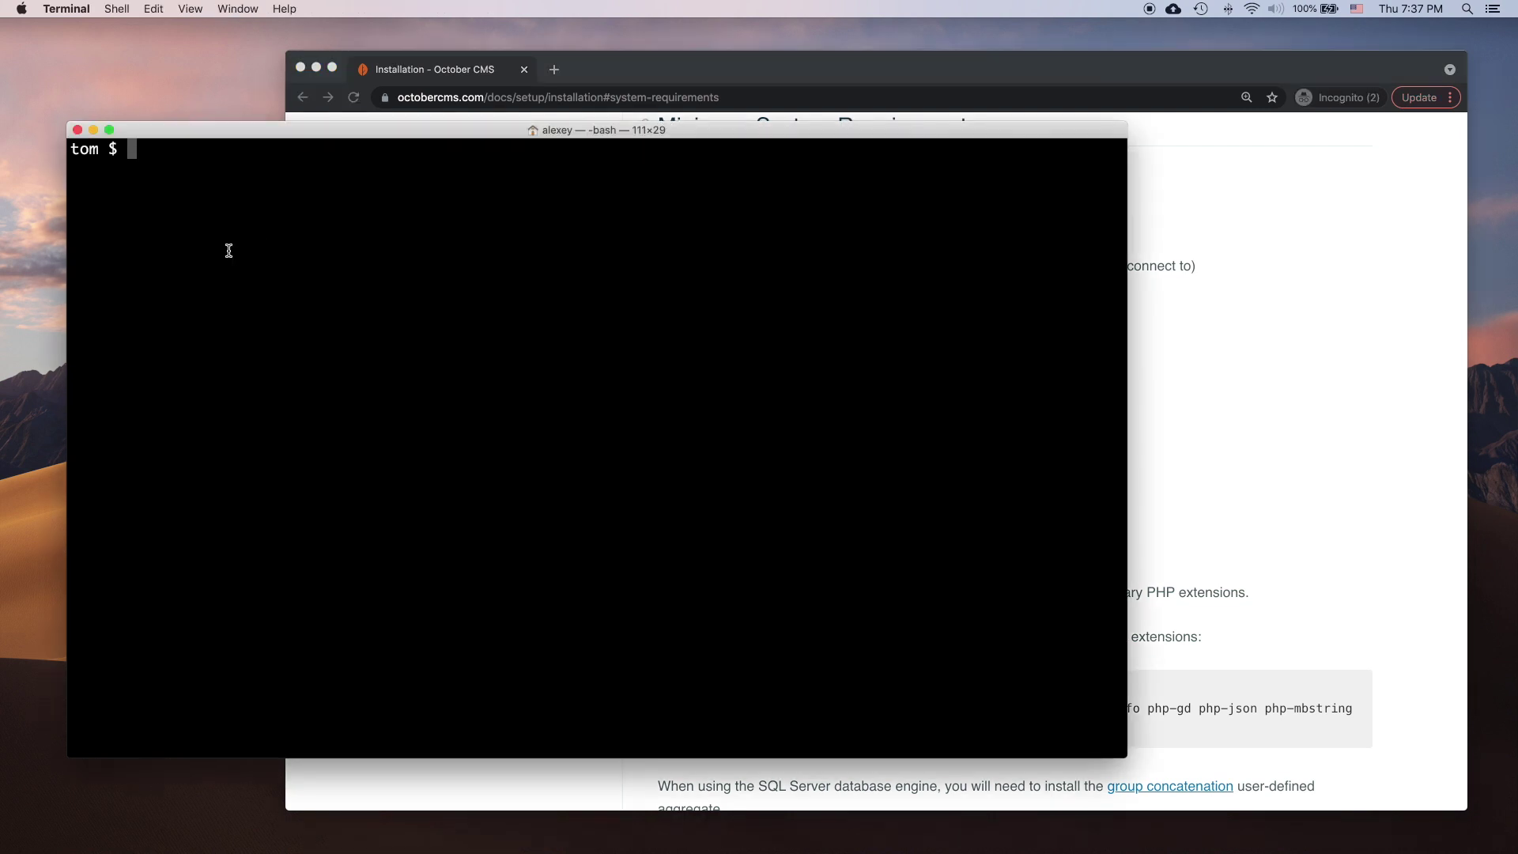
pyautogui.write('php --version')
pyautogui.press('Return')
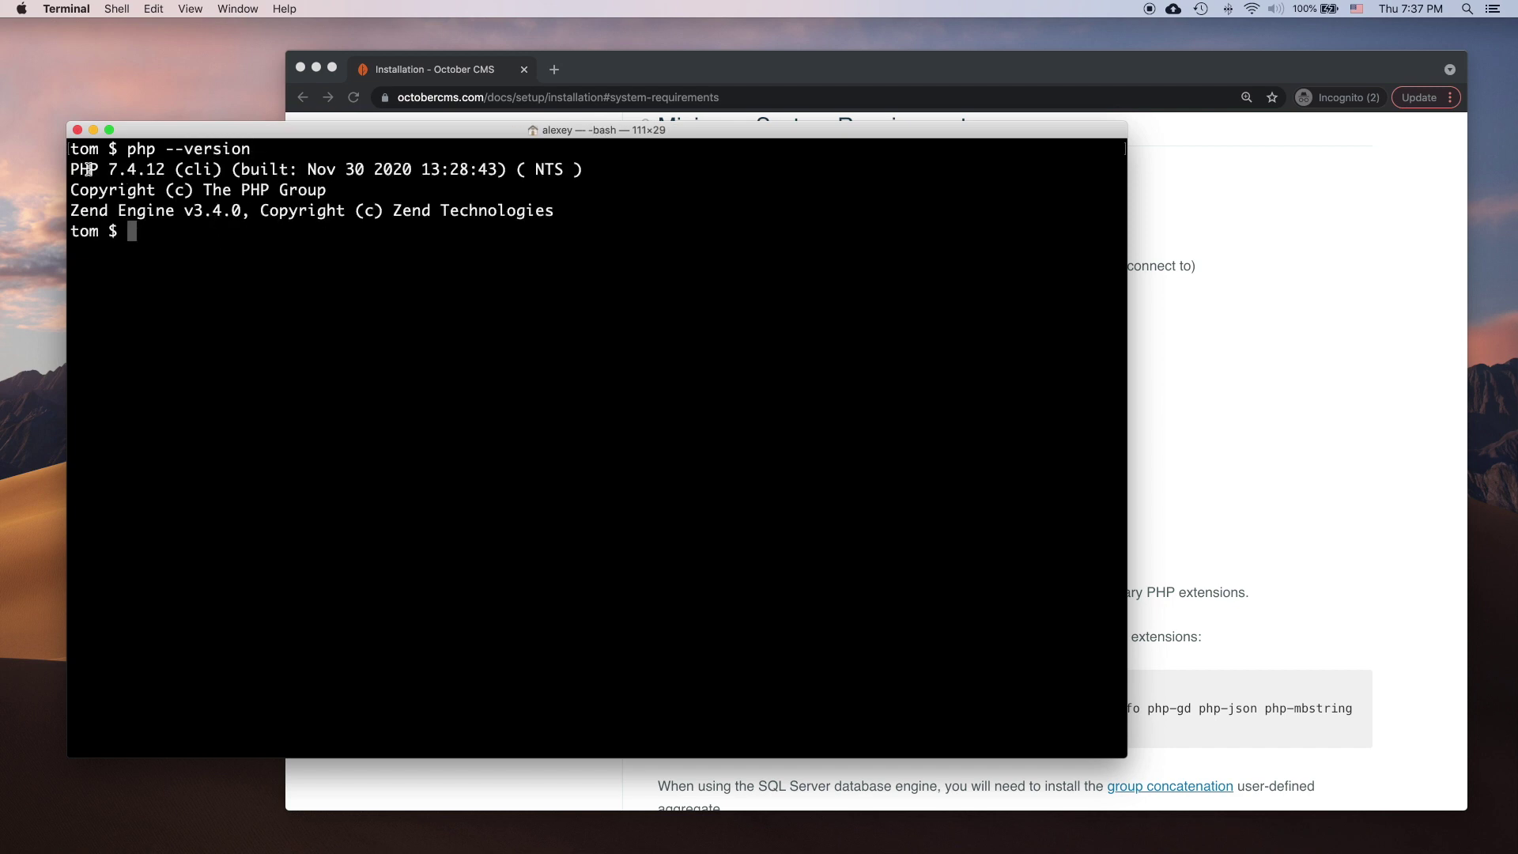
pyautogui.moveTo(98, 168); pyautogui.dragTo(174, 169)
pyautogui.click(712, 237)
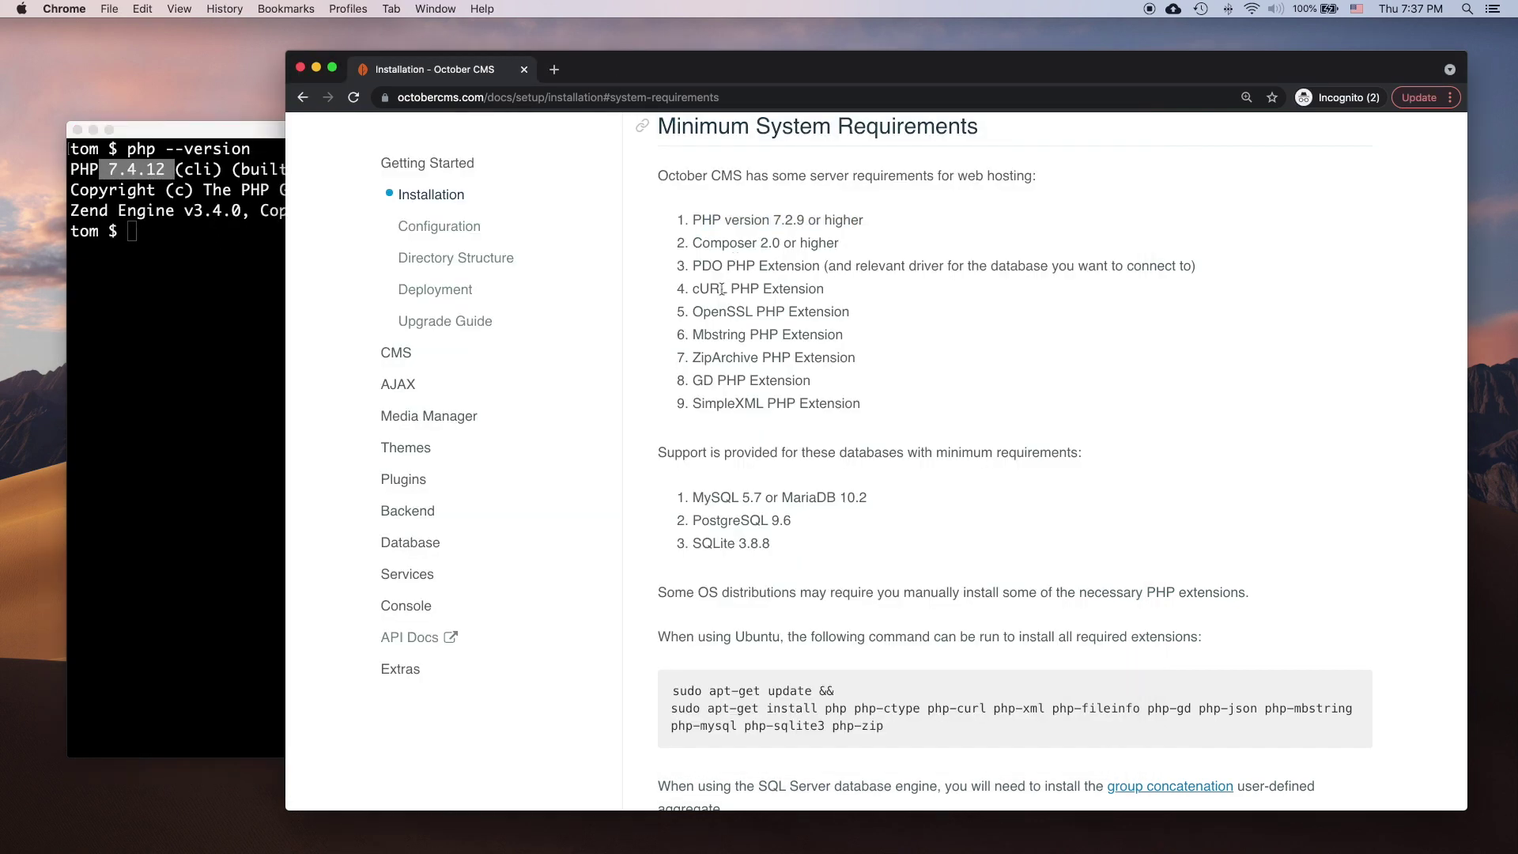
pyautogui.click(249, 359)
# Step: List the installed PHP modules with php -m
pyautogui.write('php -m')
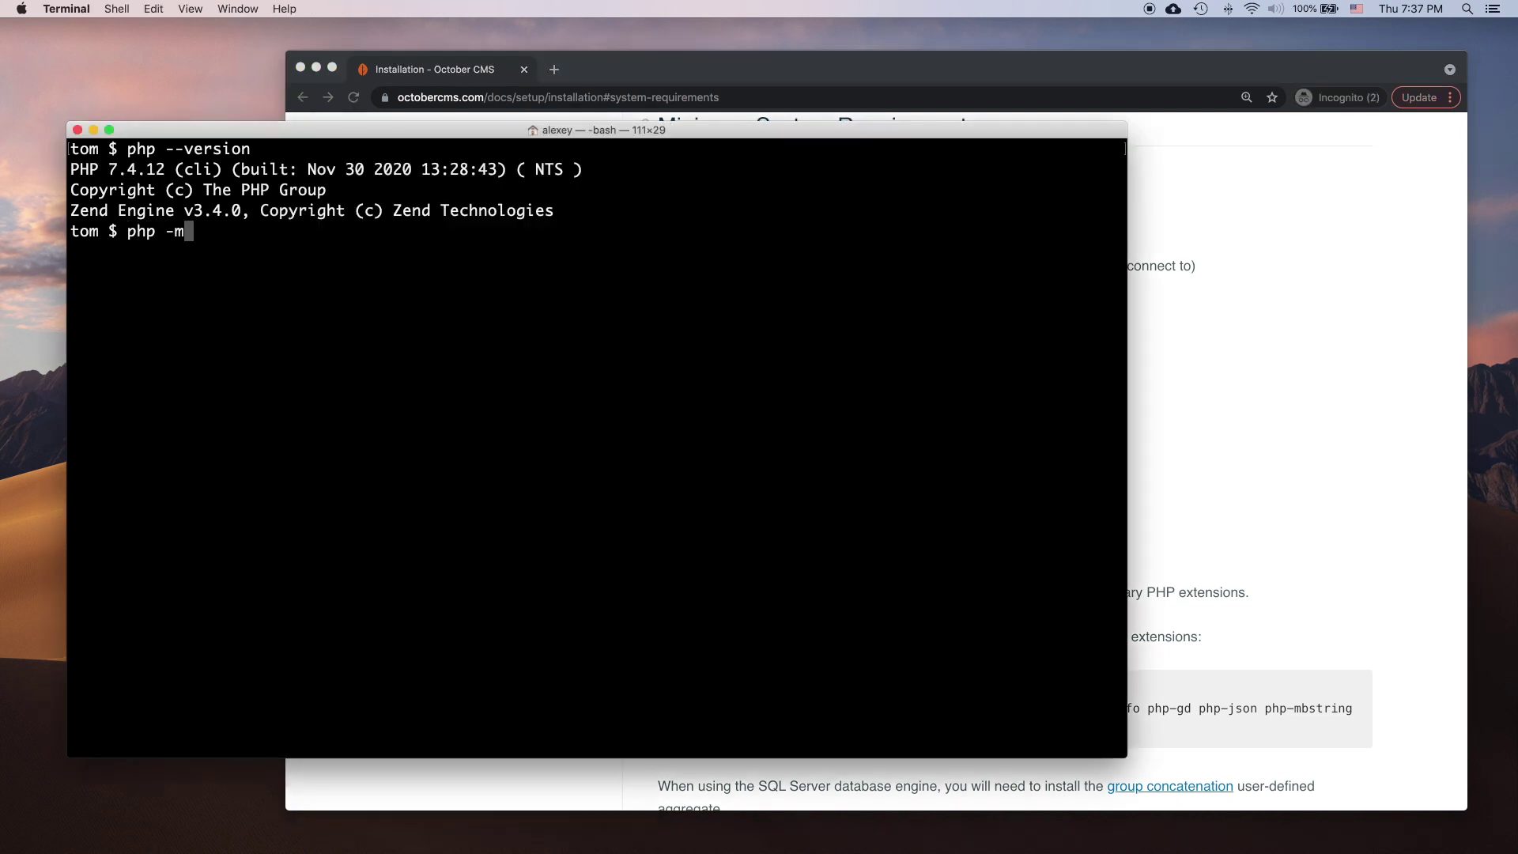
pyautogui.press('Return')
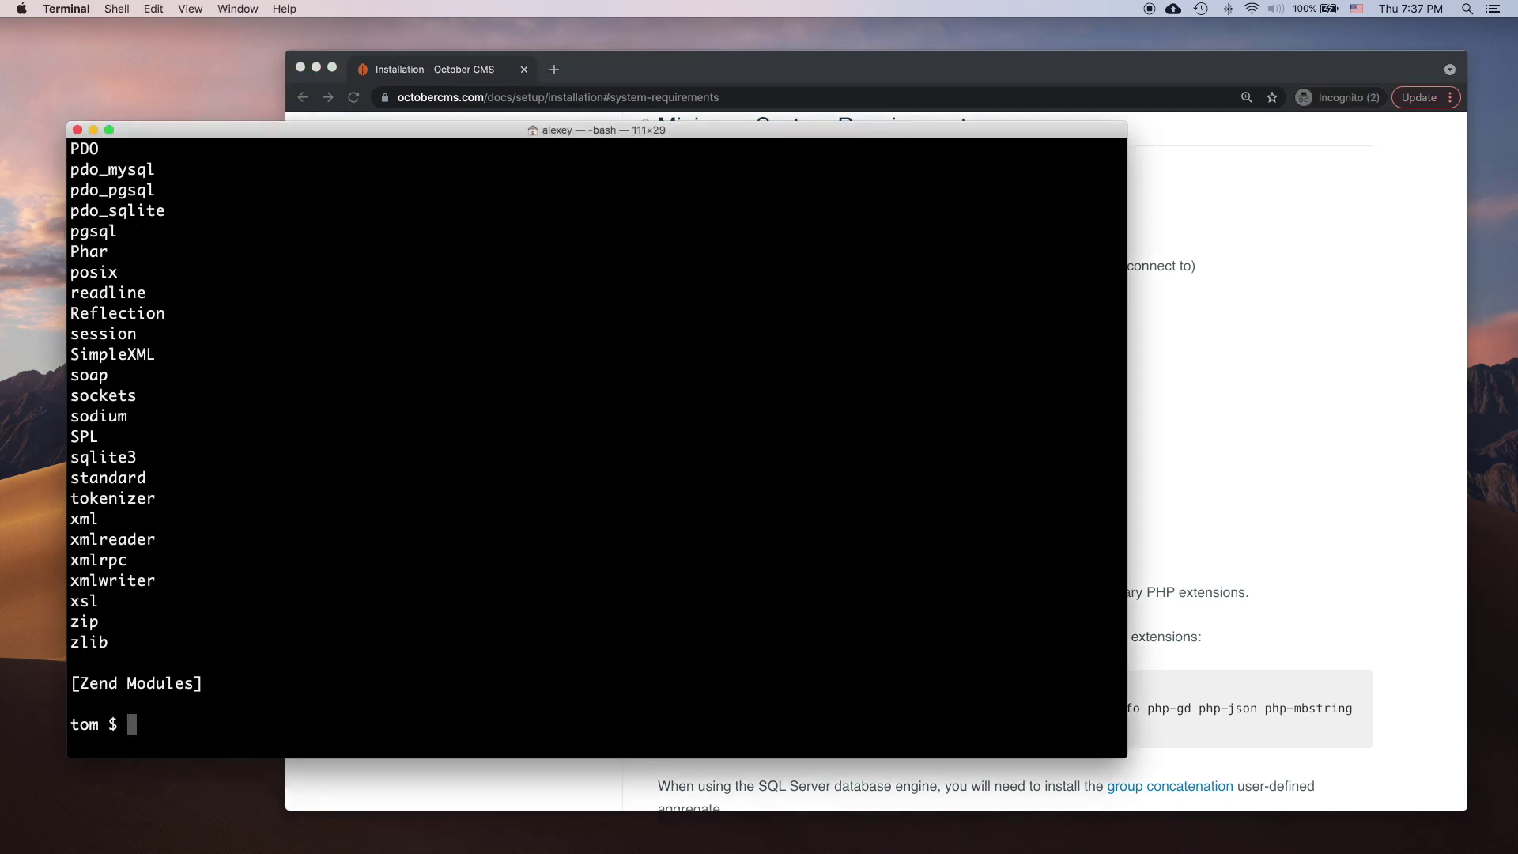
pyautogui.scroll(10, 378, 482)
pyautogui.scroll(-5, 378, 482)
# Step: Copy SimpleXML from the requirements and search the Terminal module list for it
pyautogui.click(1269, 474)
pyautogui.doubleClick(728, 402)
pyautogui.press('super+c')
pyautogui.click(254, 396)
pyautogui.press('super+f')
pyautogui.press('super+v')
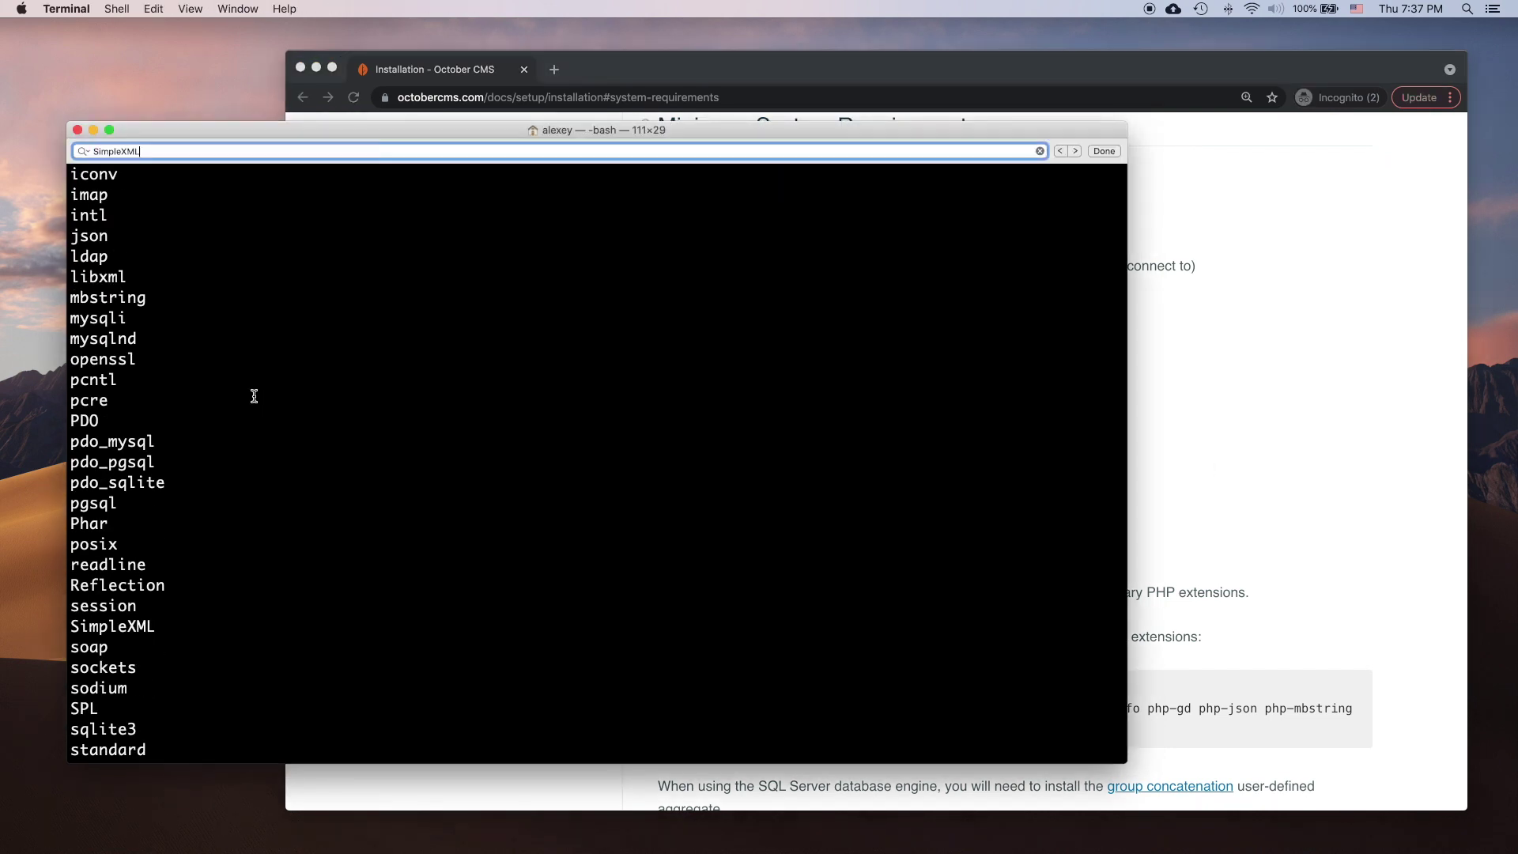
pyautogui.press('Escape')
pyautogui.scroll(-5, 345, 566)
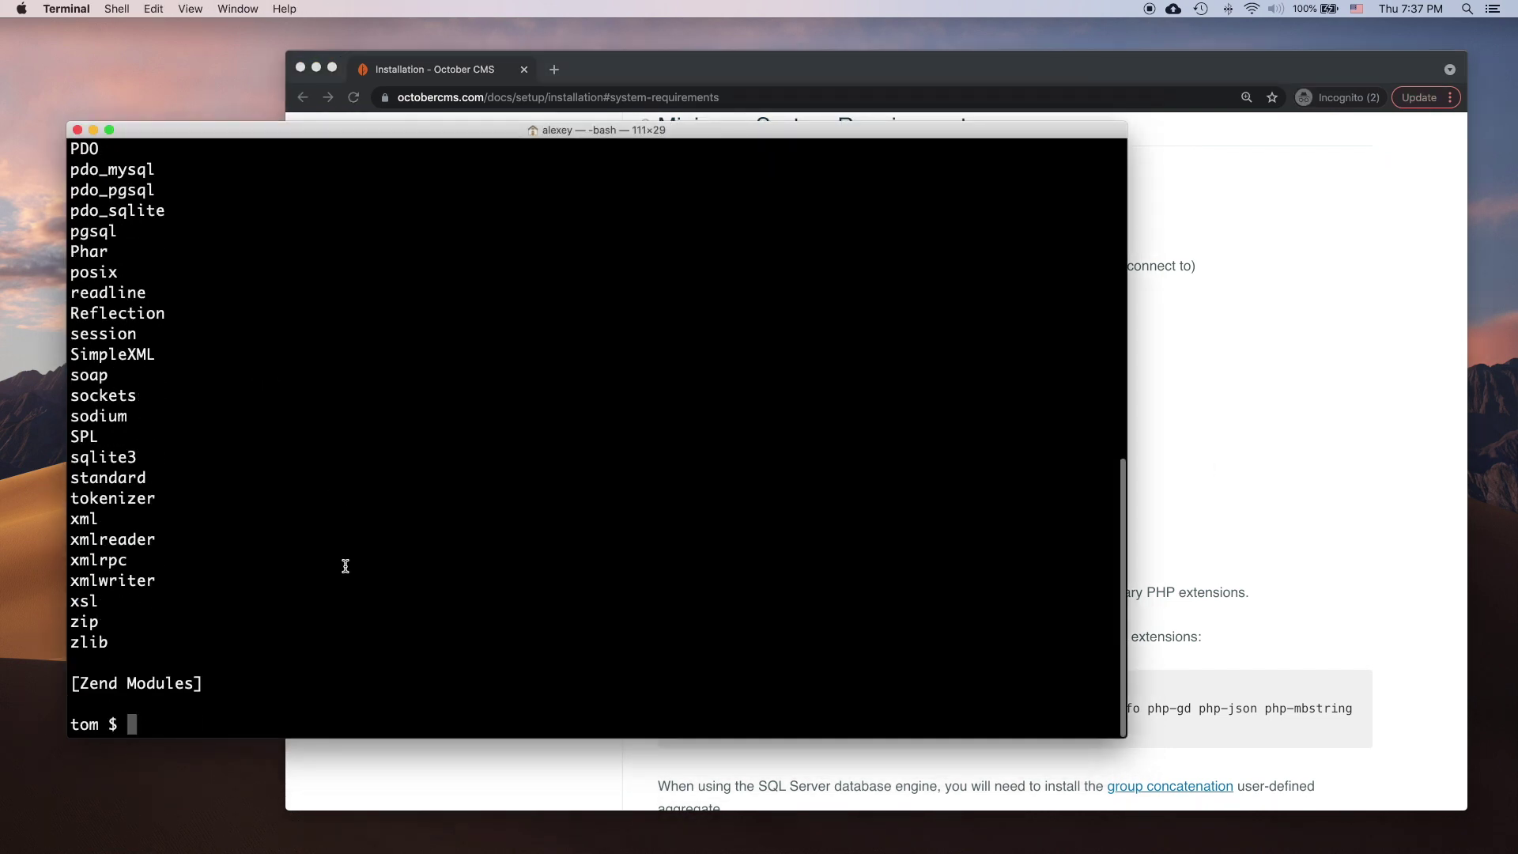
pyautogui.click(1166, 547)
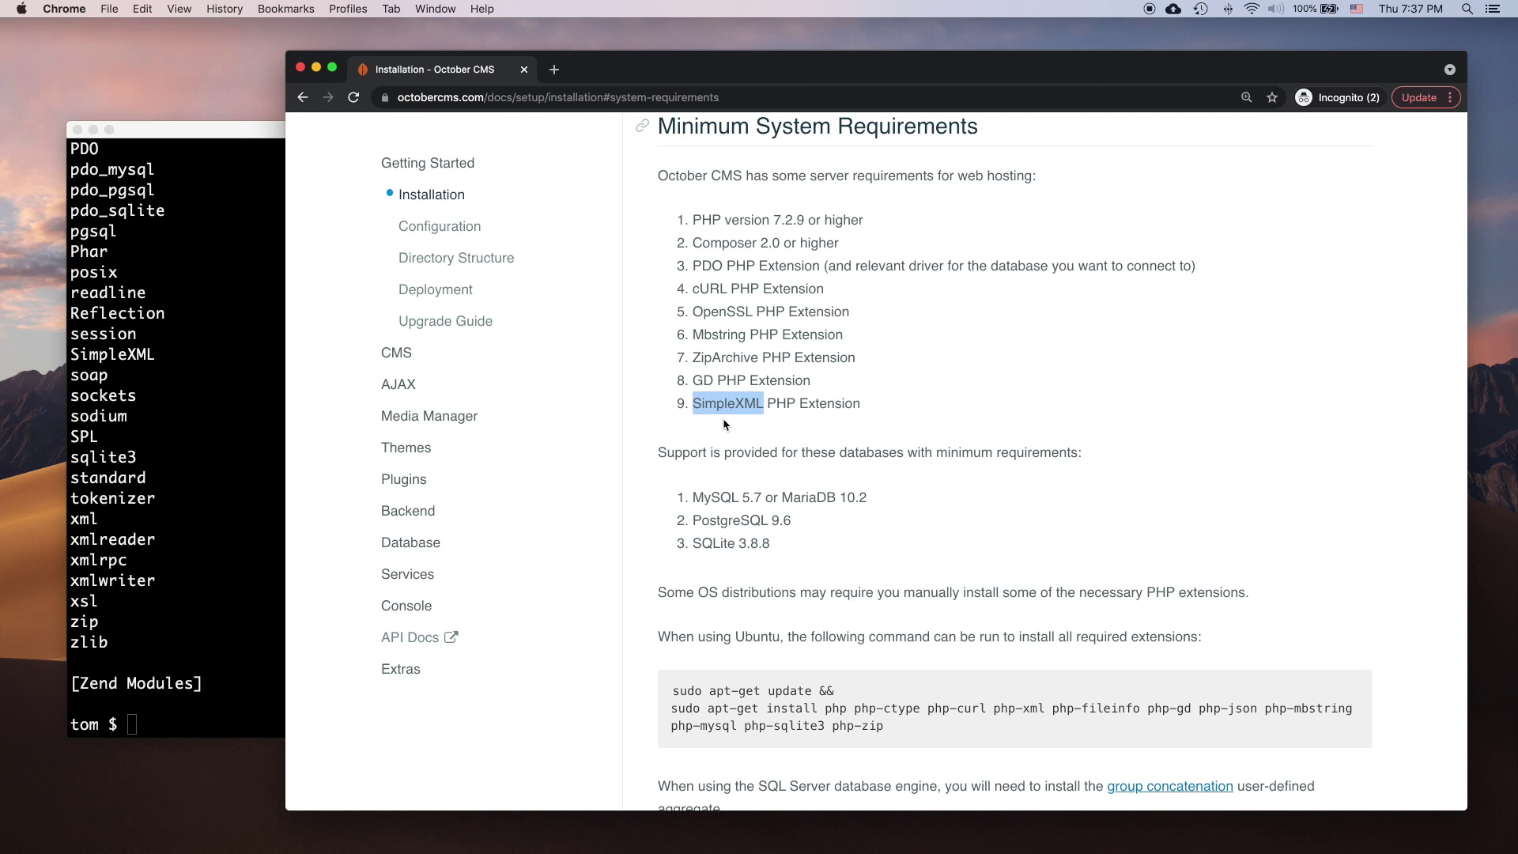
# Step: Go to the octobercms.com homepage via the logo and scroll down to the pricing plans
pyautogui.scroll(20, 723, 425)
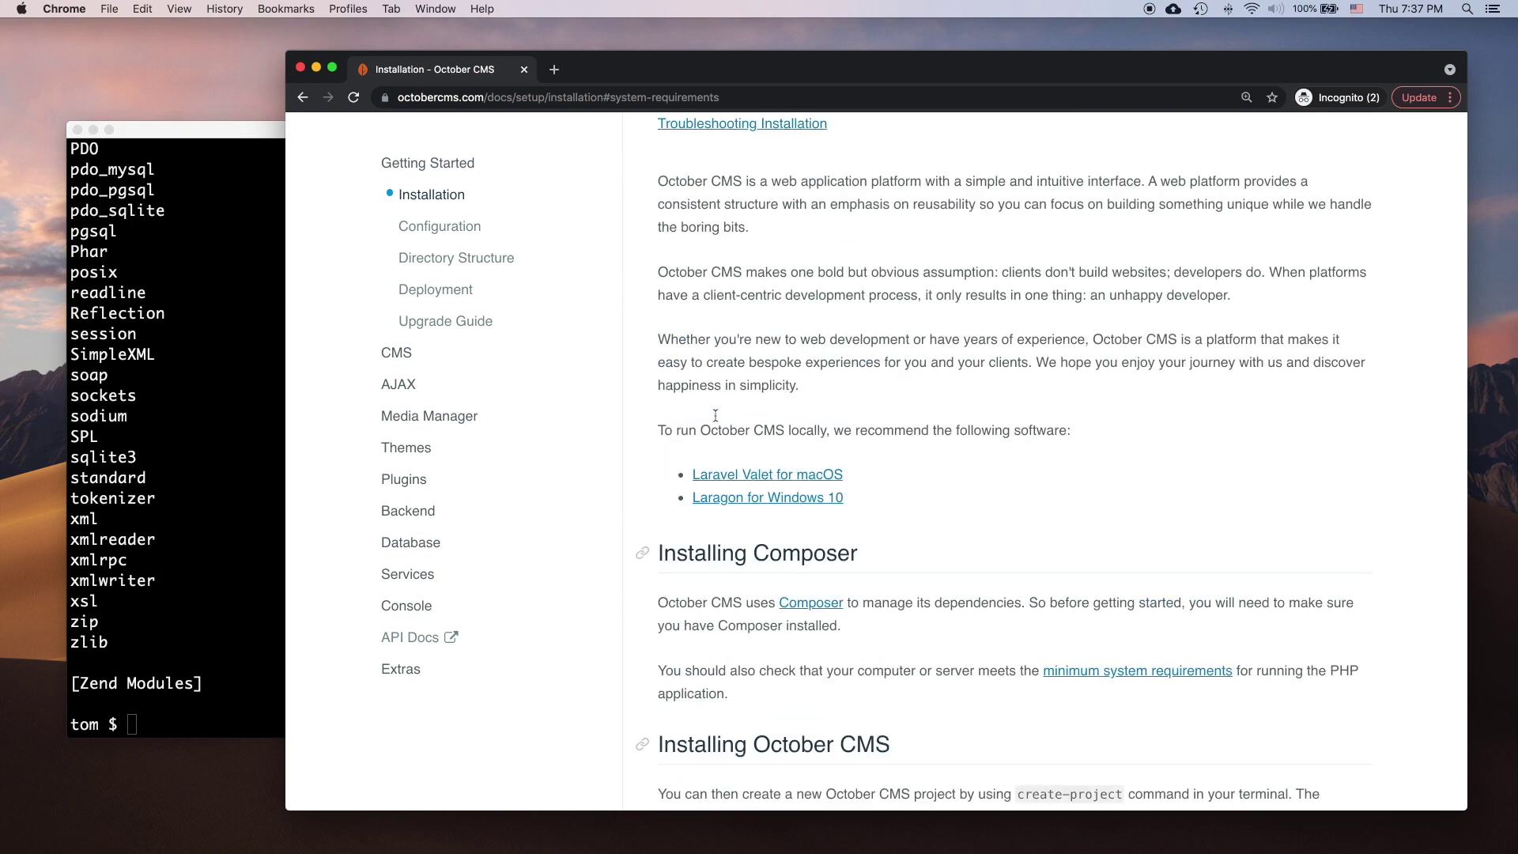
pyautogui.scroll(5, 715, 415)
pyautogui.click(470, 164)
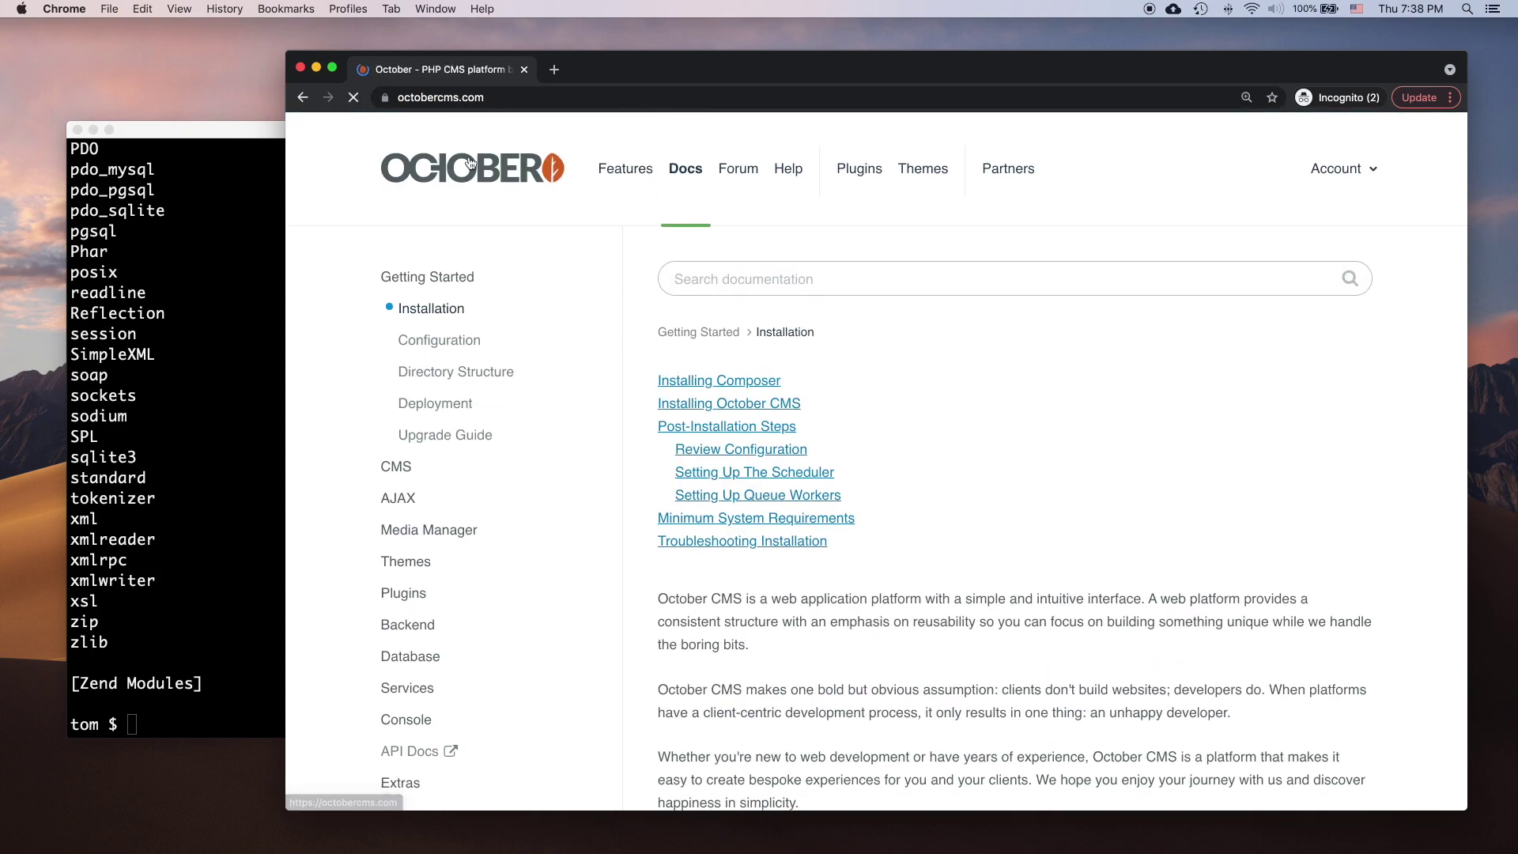
pyautogui.scroll(-10, 613, 422)
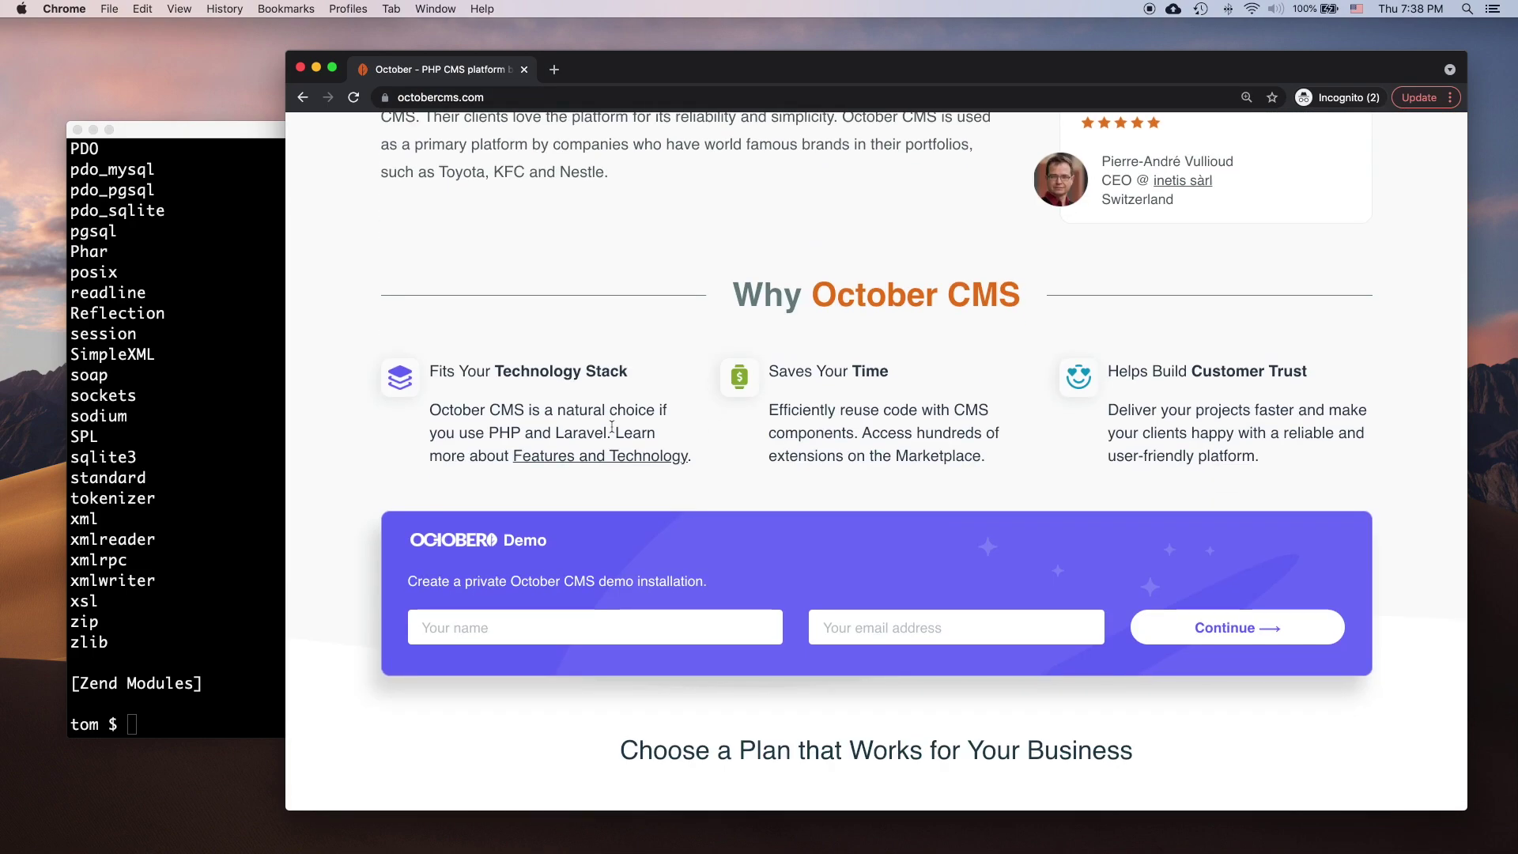
pyautogui.scroll(-8, 611, 427)
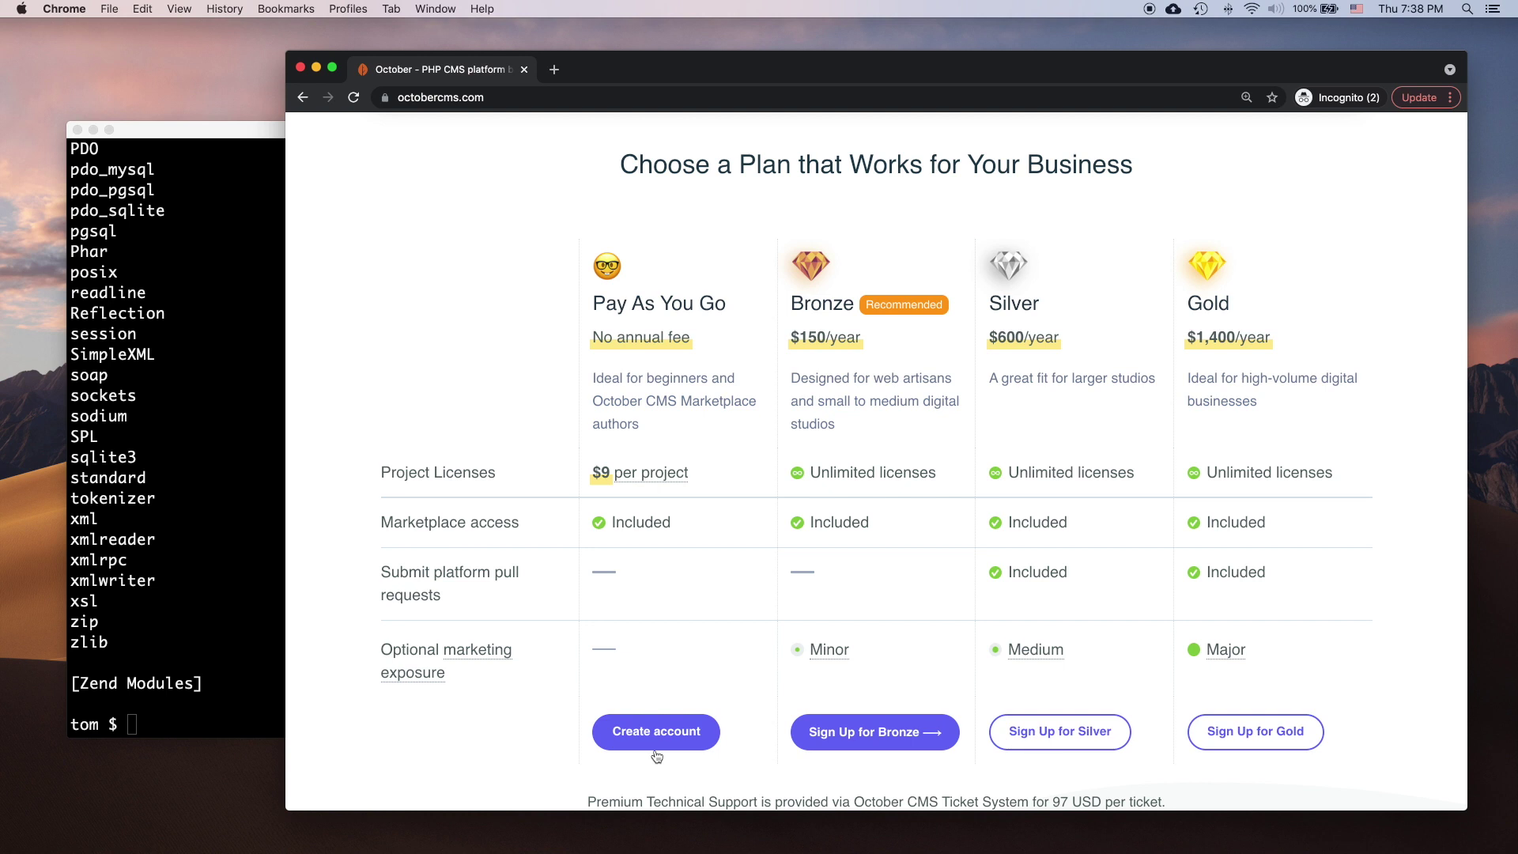
# Step: Register a new account with an email address and password, passing the reCAPTCHA check
pyautogui.click(656, 755)
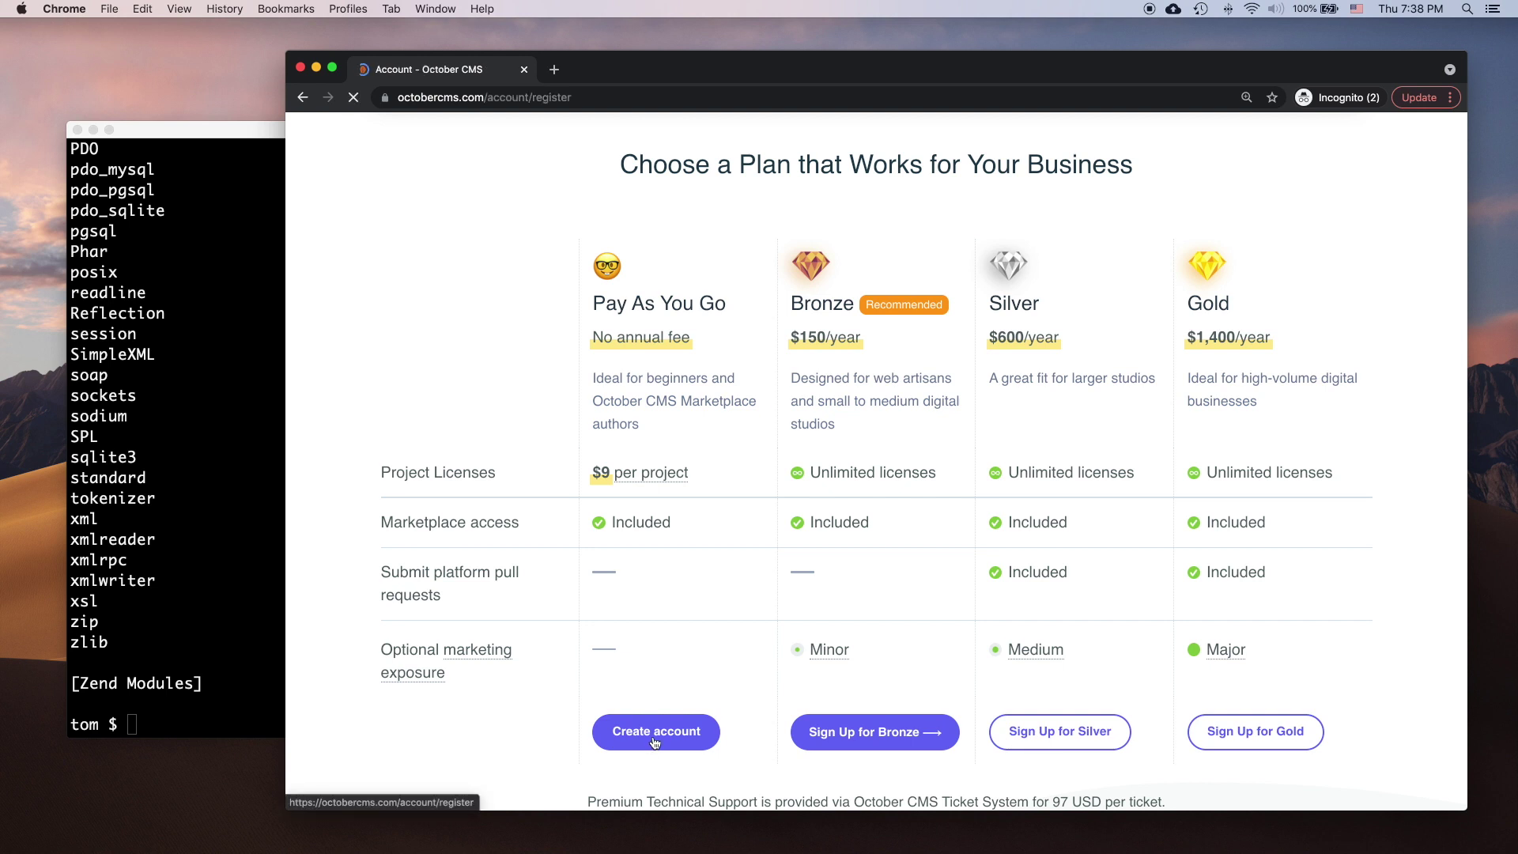
pyautogui.write('tom@example.com')
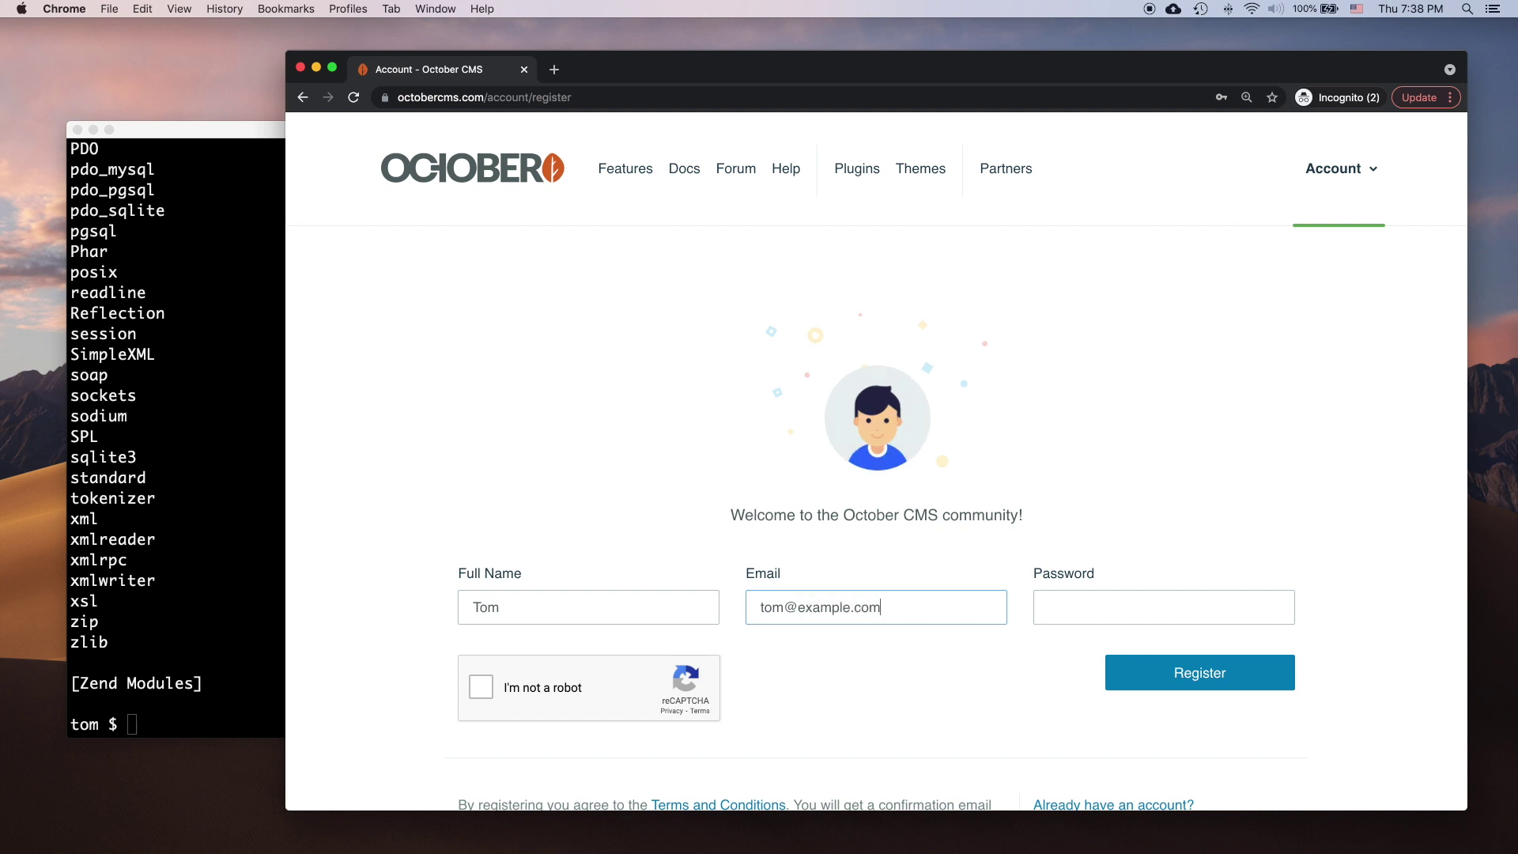
pyautogui.press('Tab')
pyautogui.write('••••••••')
pyautogui.click(480, 682)
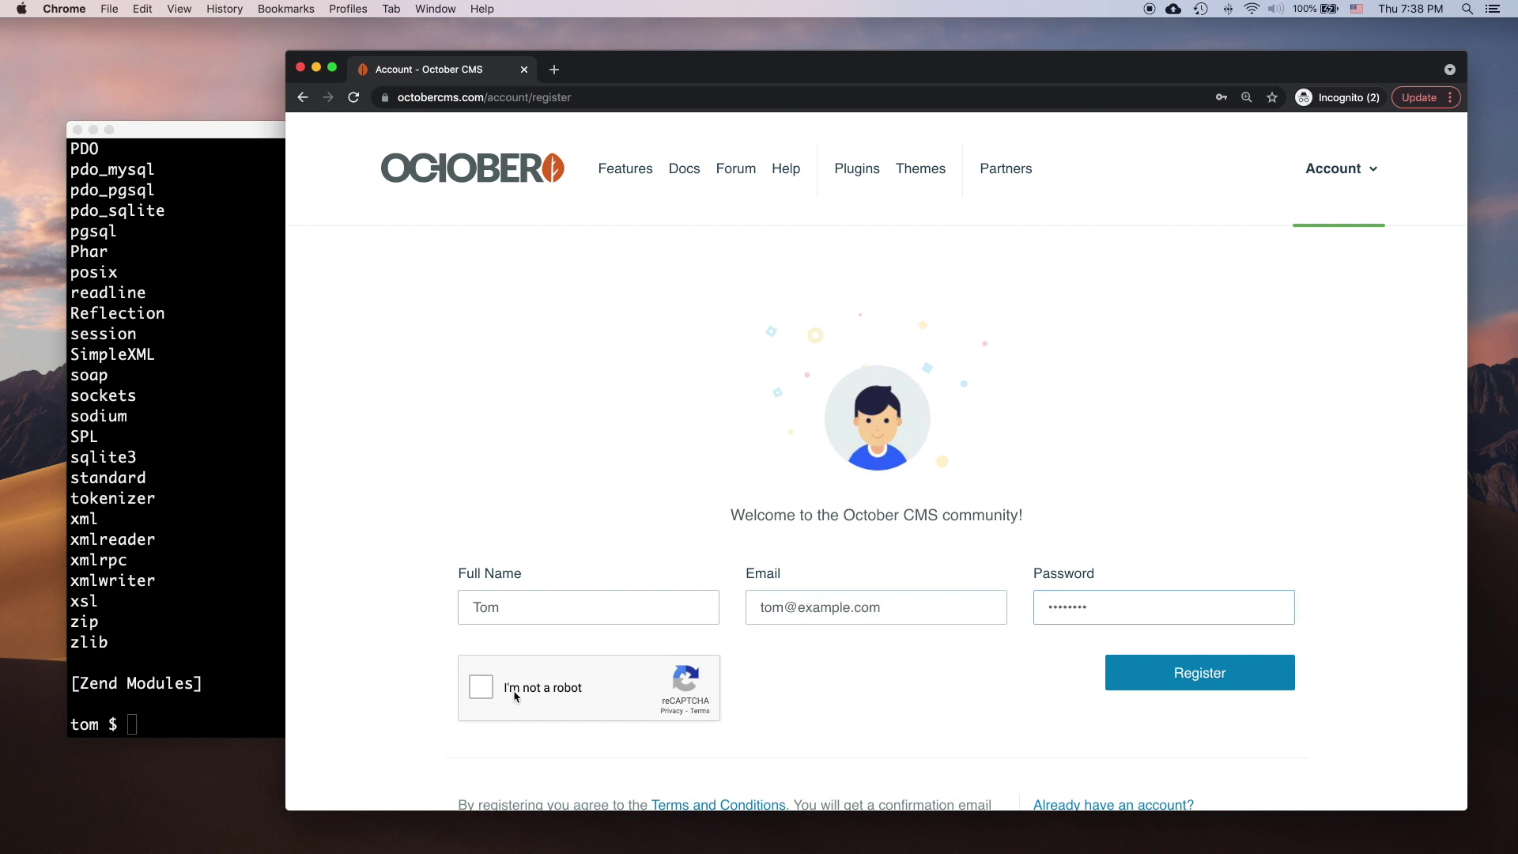
pyautogui.click(1160, 678)
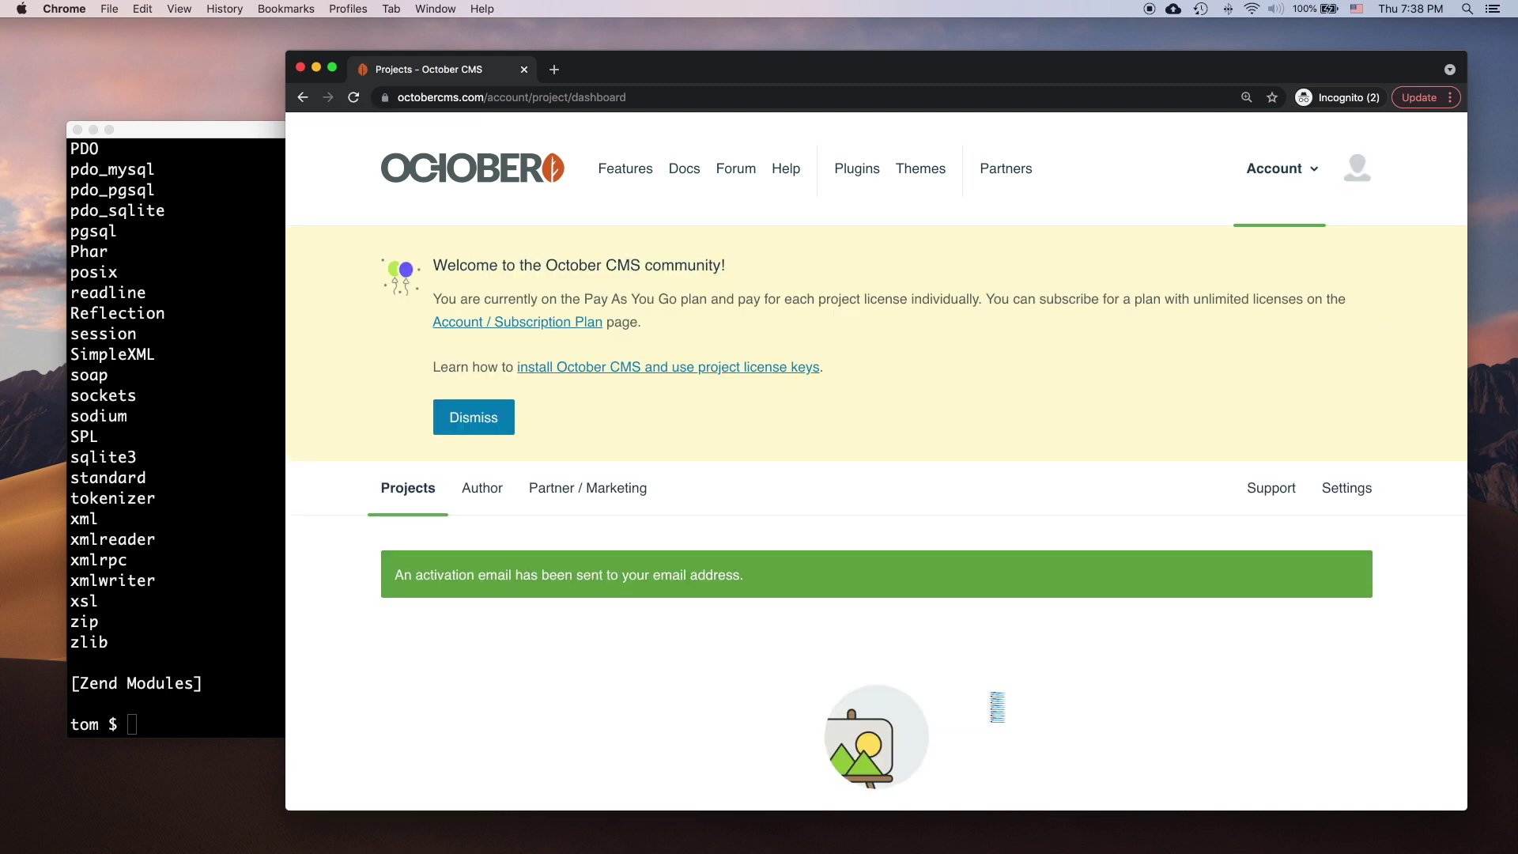
pyautogui.scroll(-5, 998, 706)
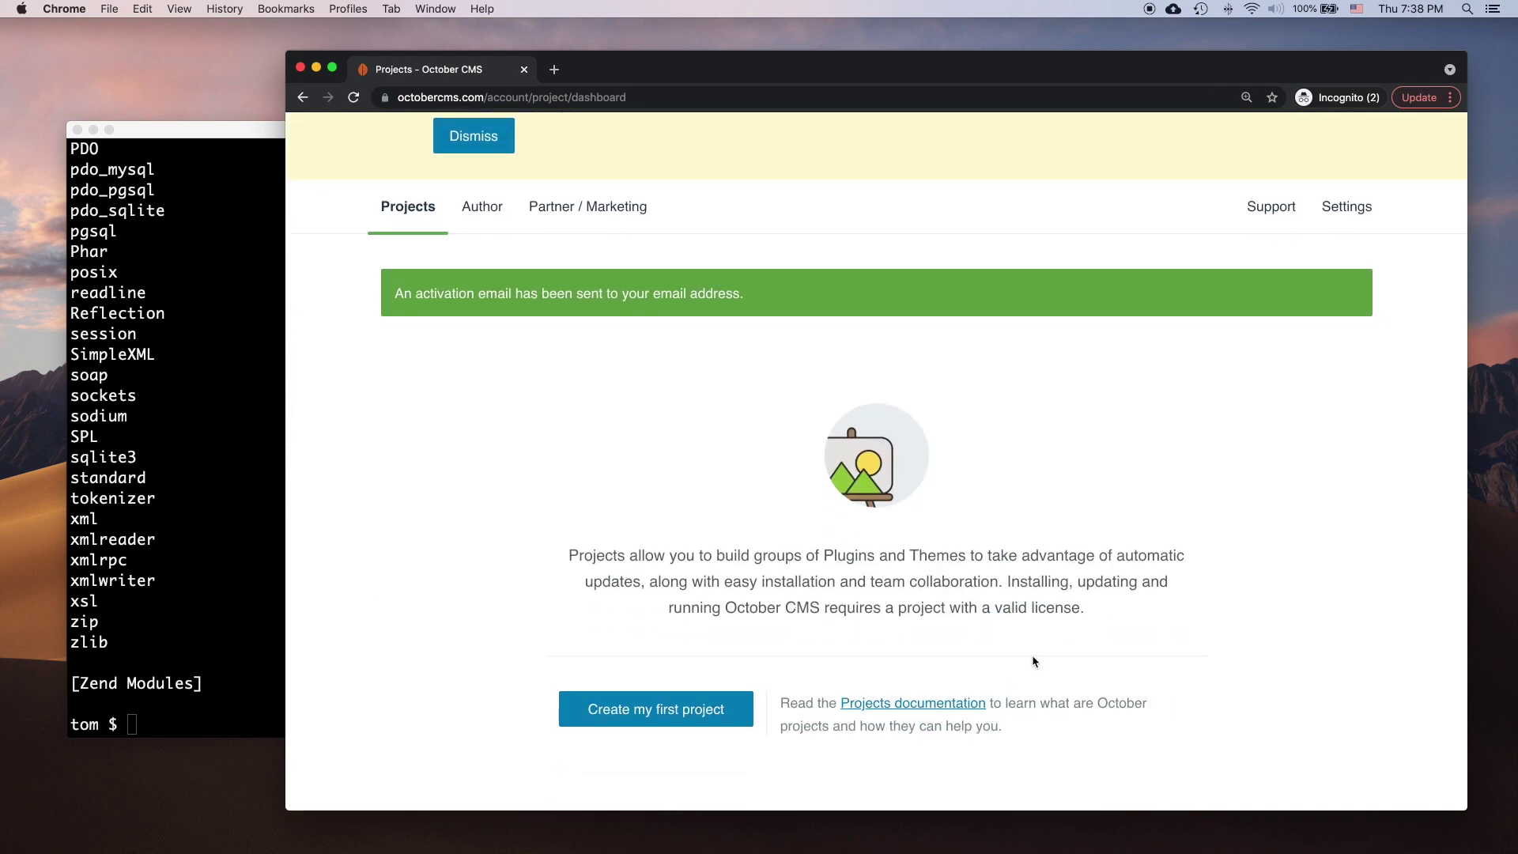
# Step: Create the project 'My First Project' and begin purchasing its $9.00 license
pyautogui.click(680, 722)
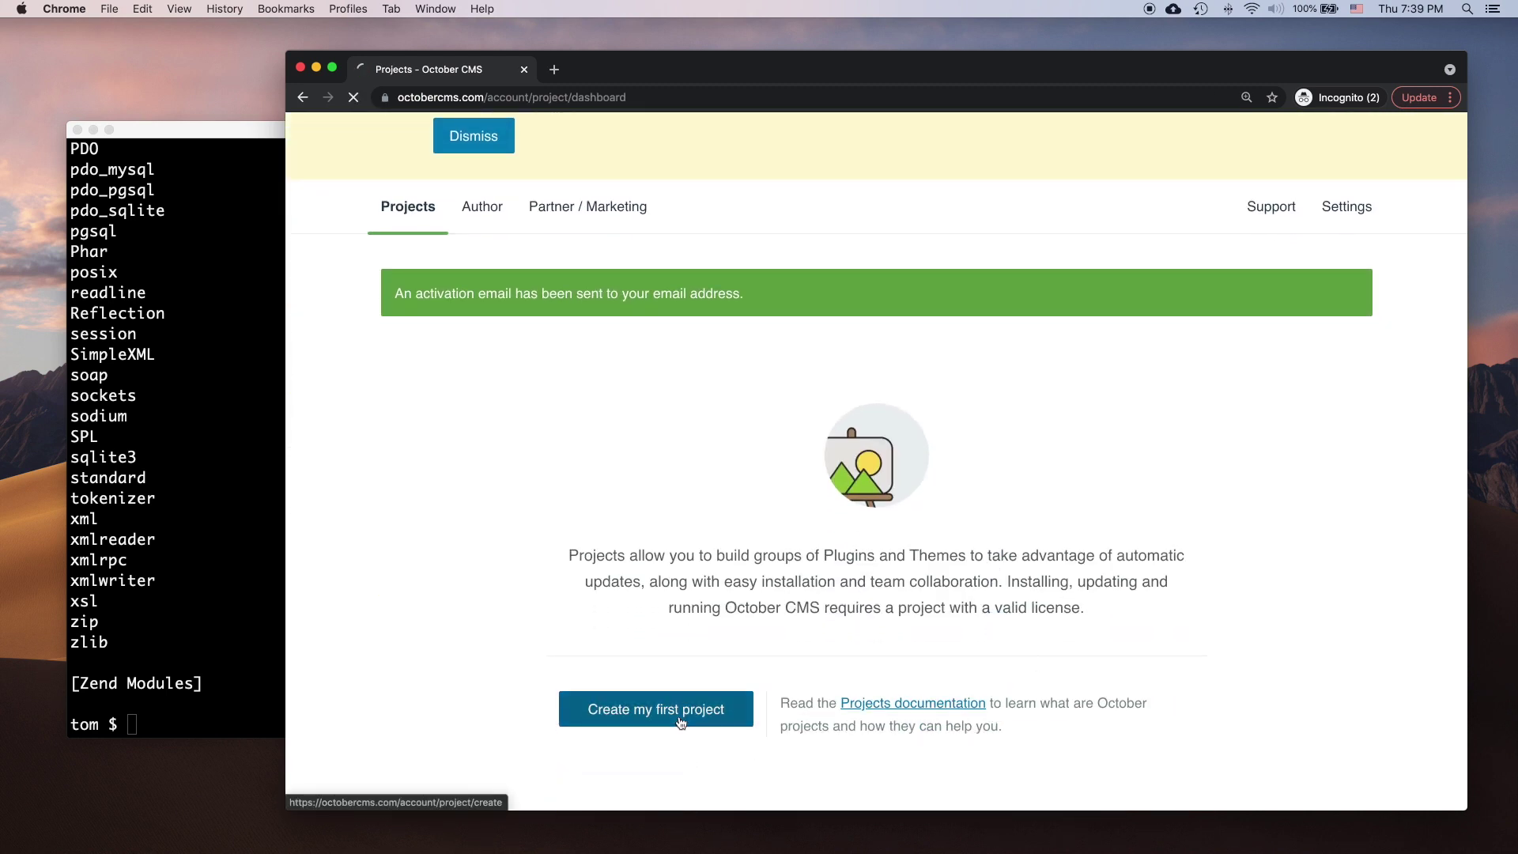
pyautogui.scroll(-5, 674, 711)
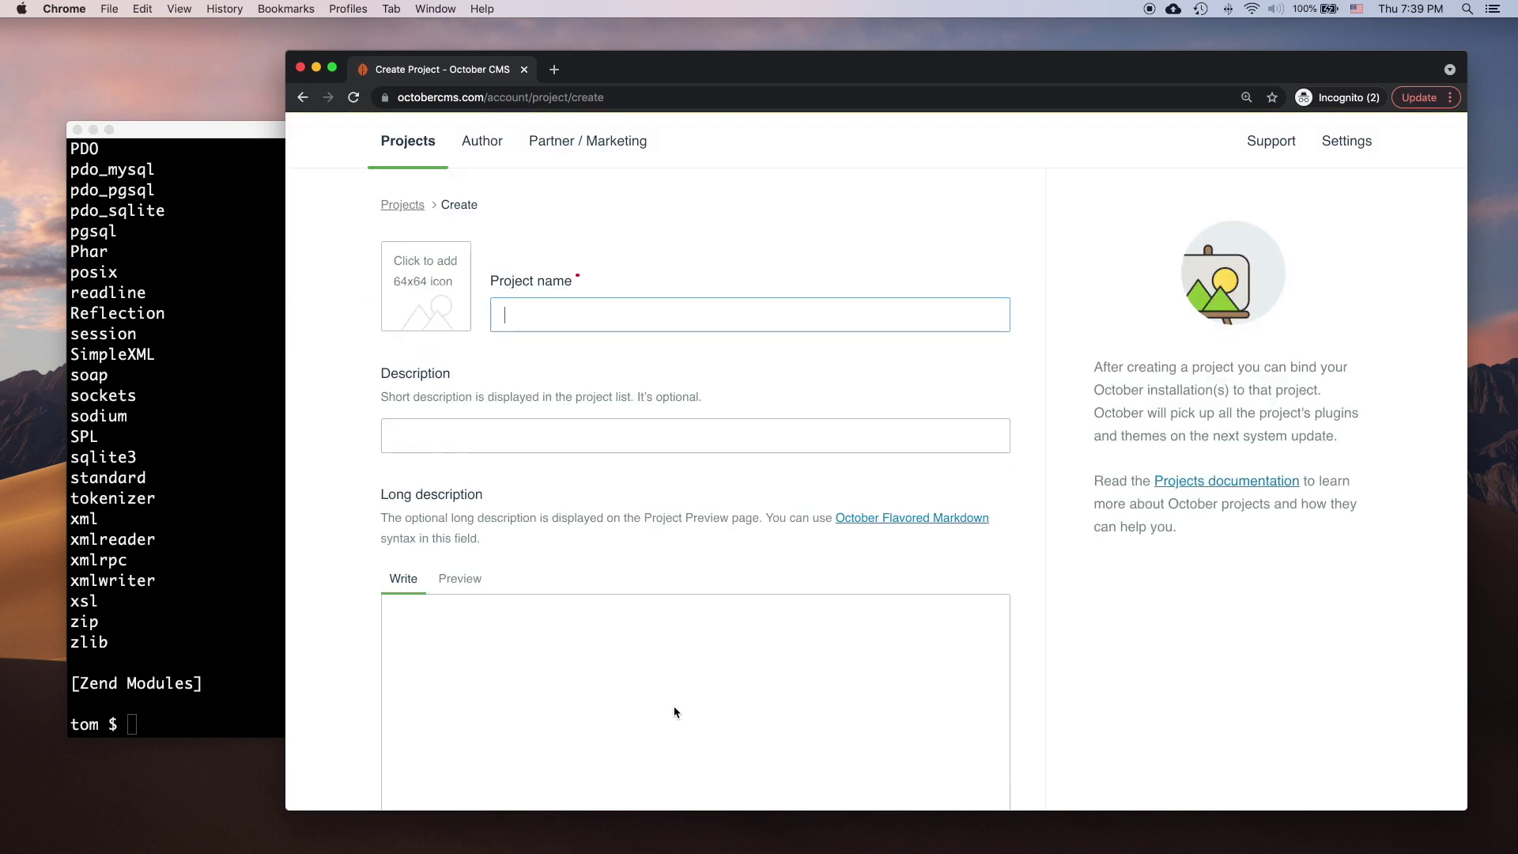
pyautogui.write('My First Project')
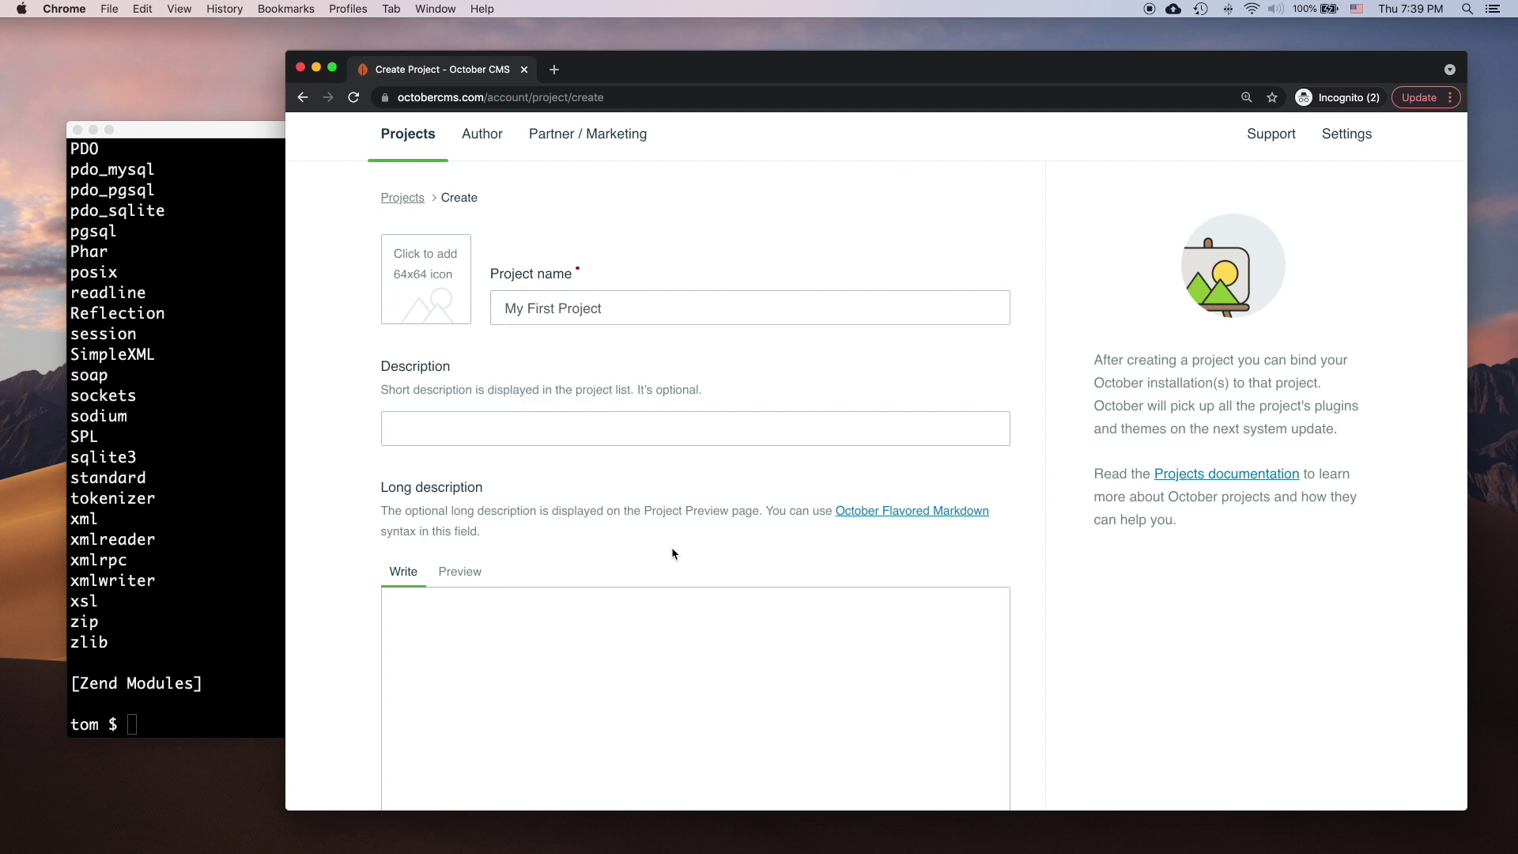
pyautogui.scroll(-4, 672, 552)
pyautogui.click(461, 567)
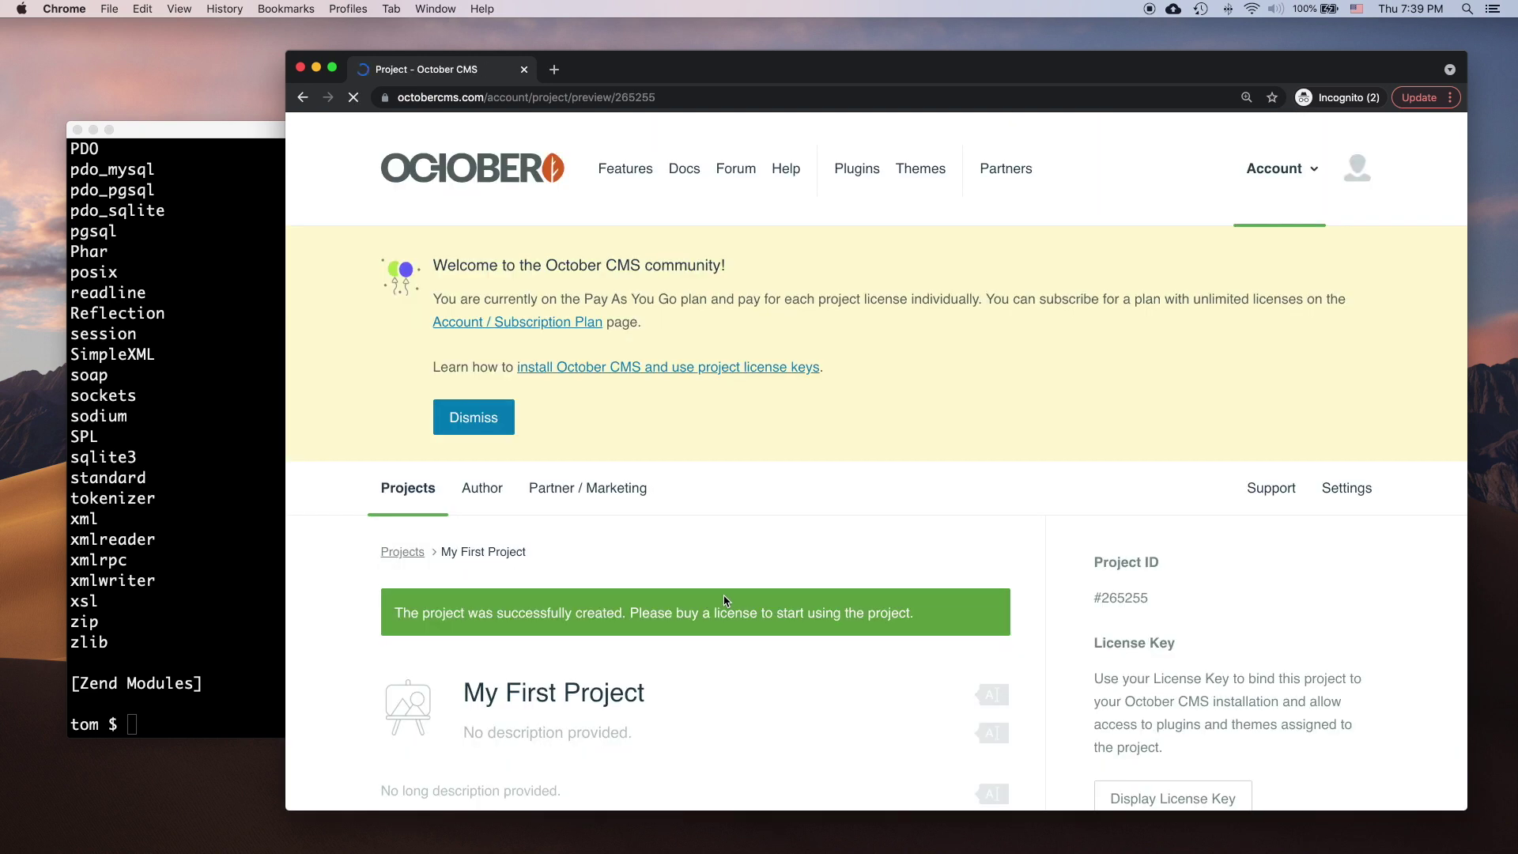
pyautogui.scroll(-6, 724, 601)
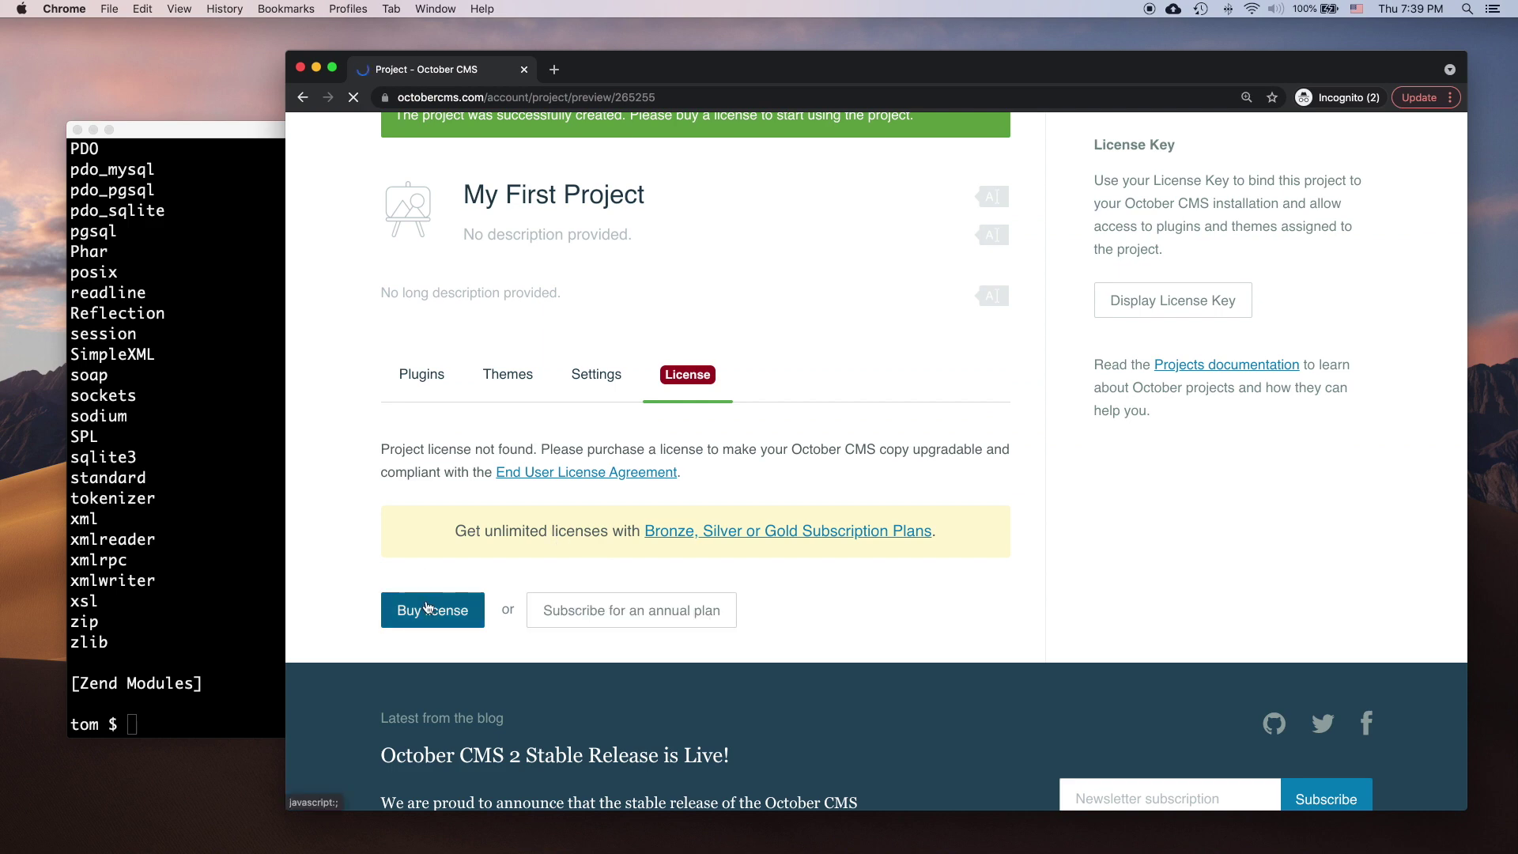
pyautogui.click(427, 607)
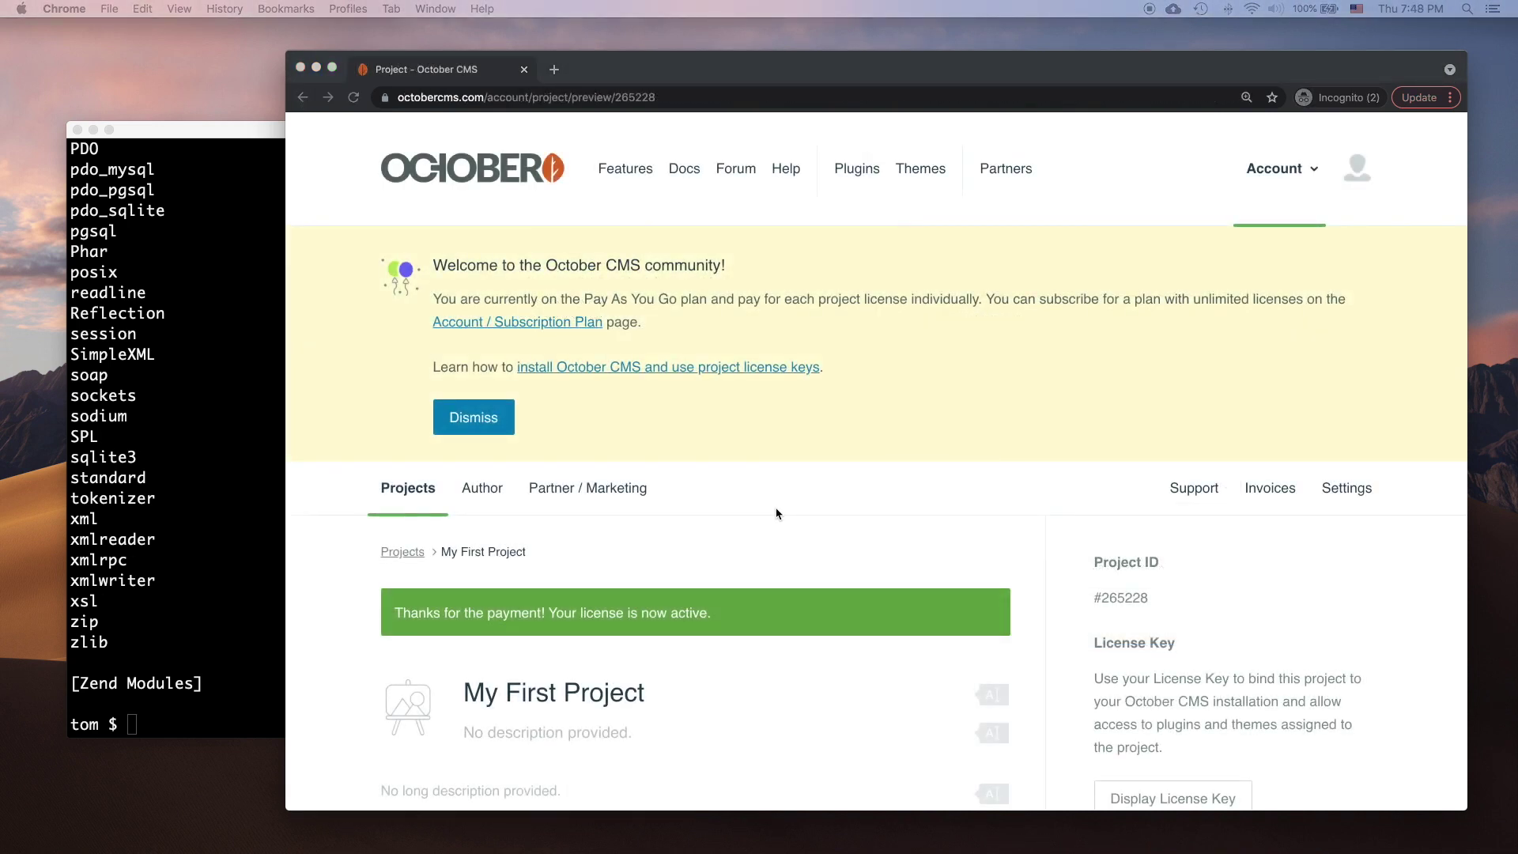
# Step: Display the project's license key, active until Sep 9, 2022, and select it
pyautogui.scroll(-5, 775, 513)
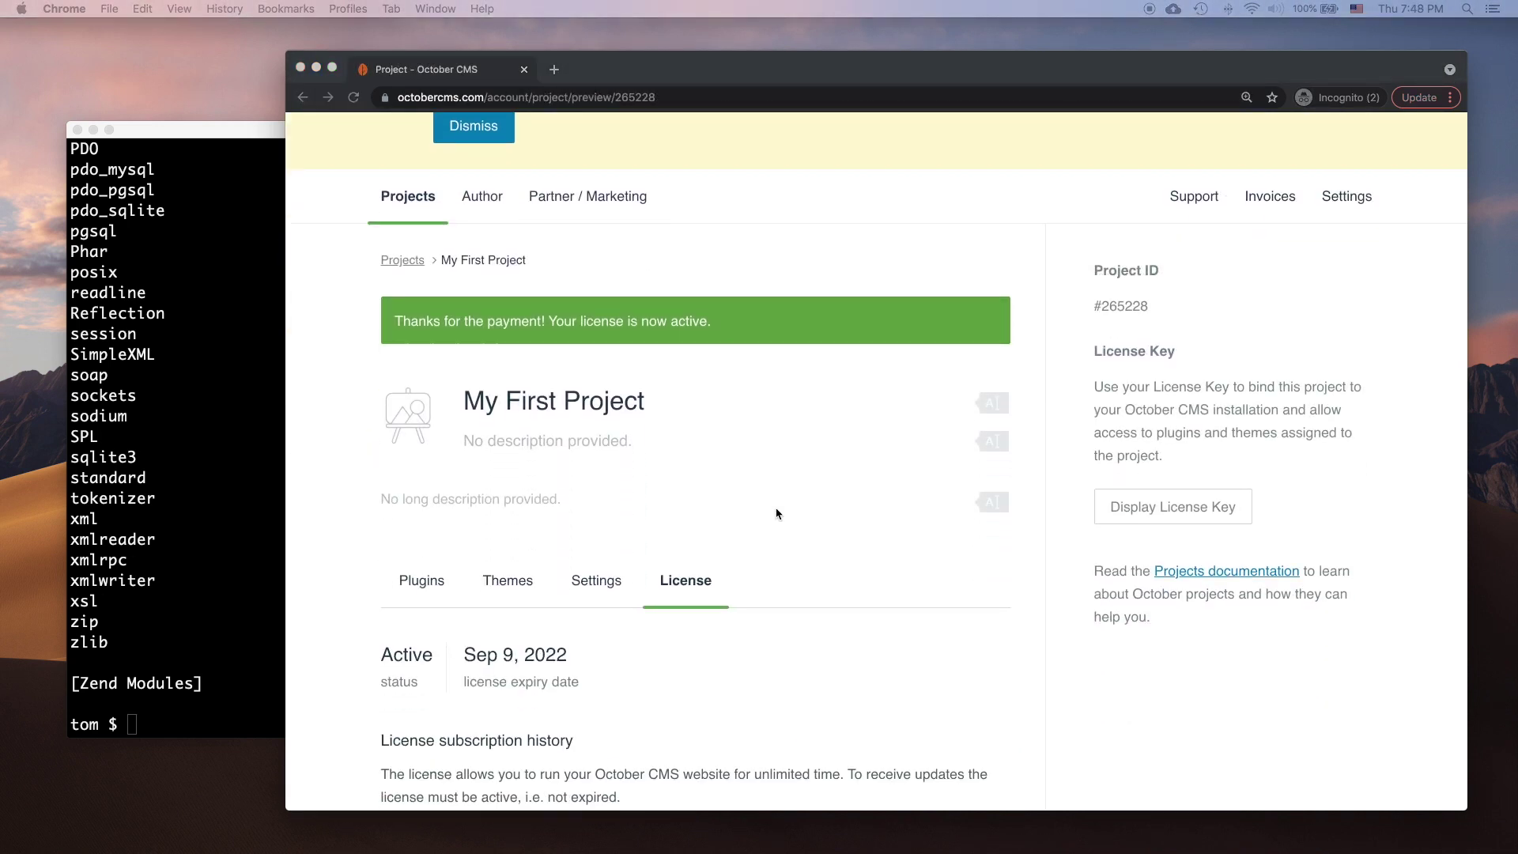
pyautogui.scroll(-3, 775, 513)
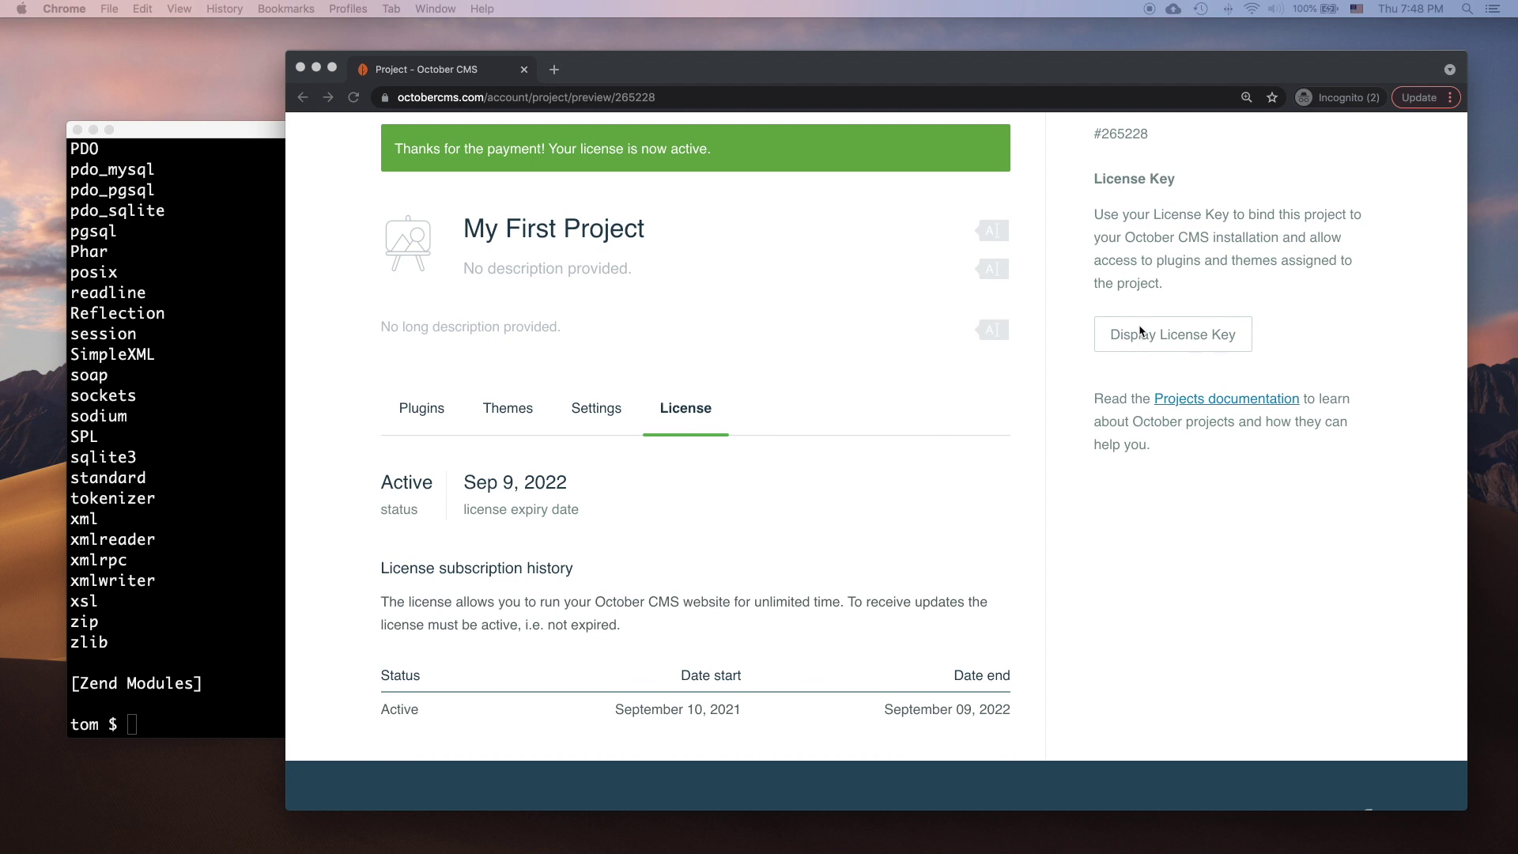
pyautogui.click(1142, 333)
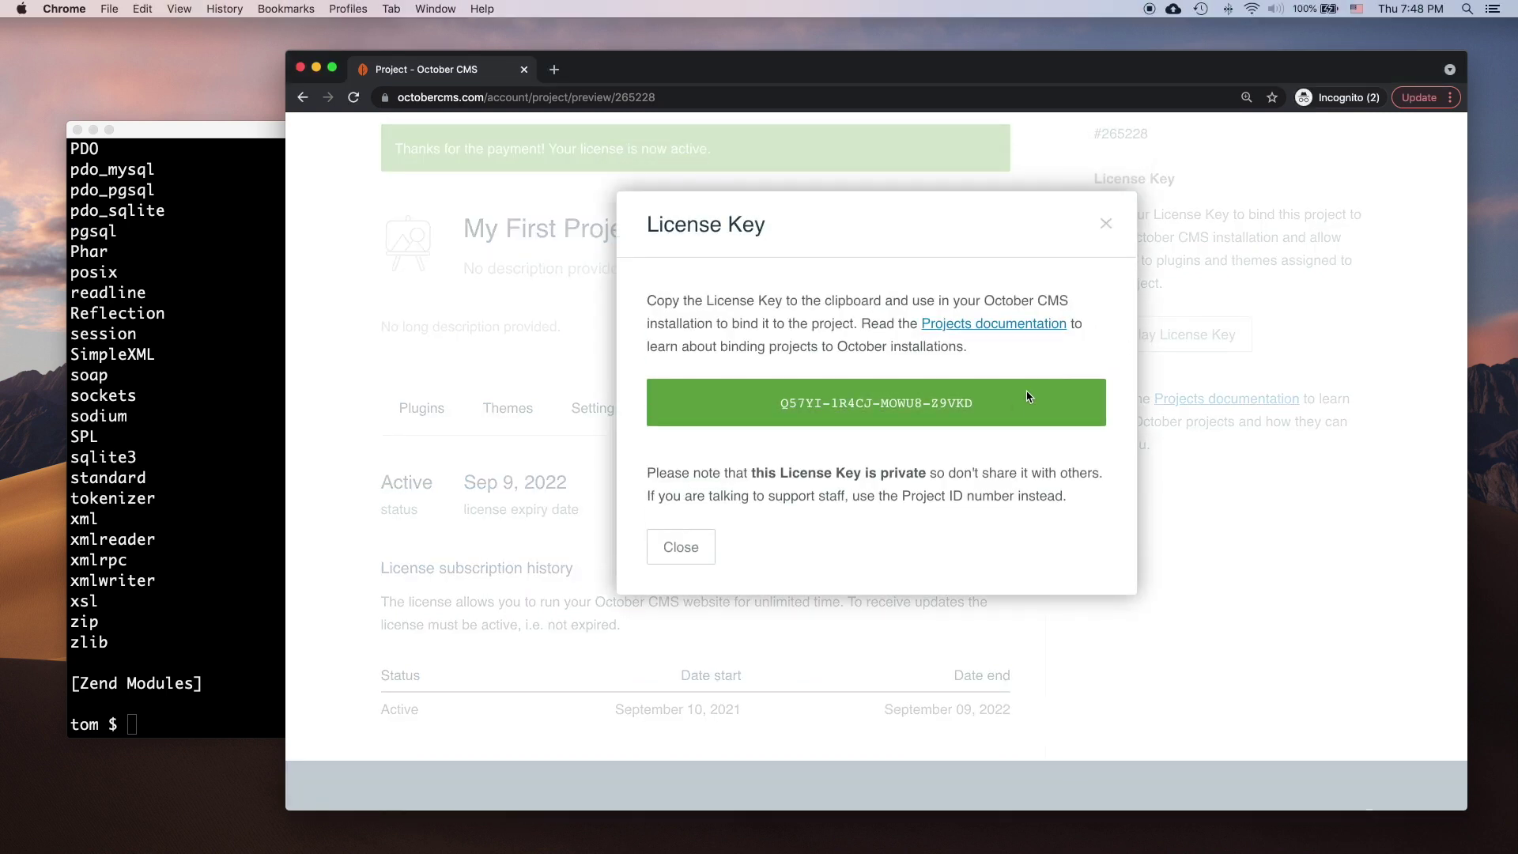
pyautogui.moveTo(1012, 403); pyautogui.dragTo(773, 403)
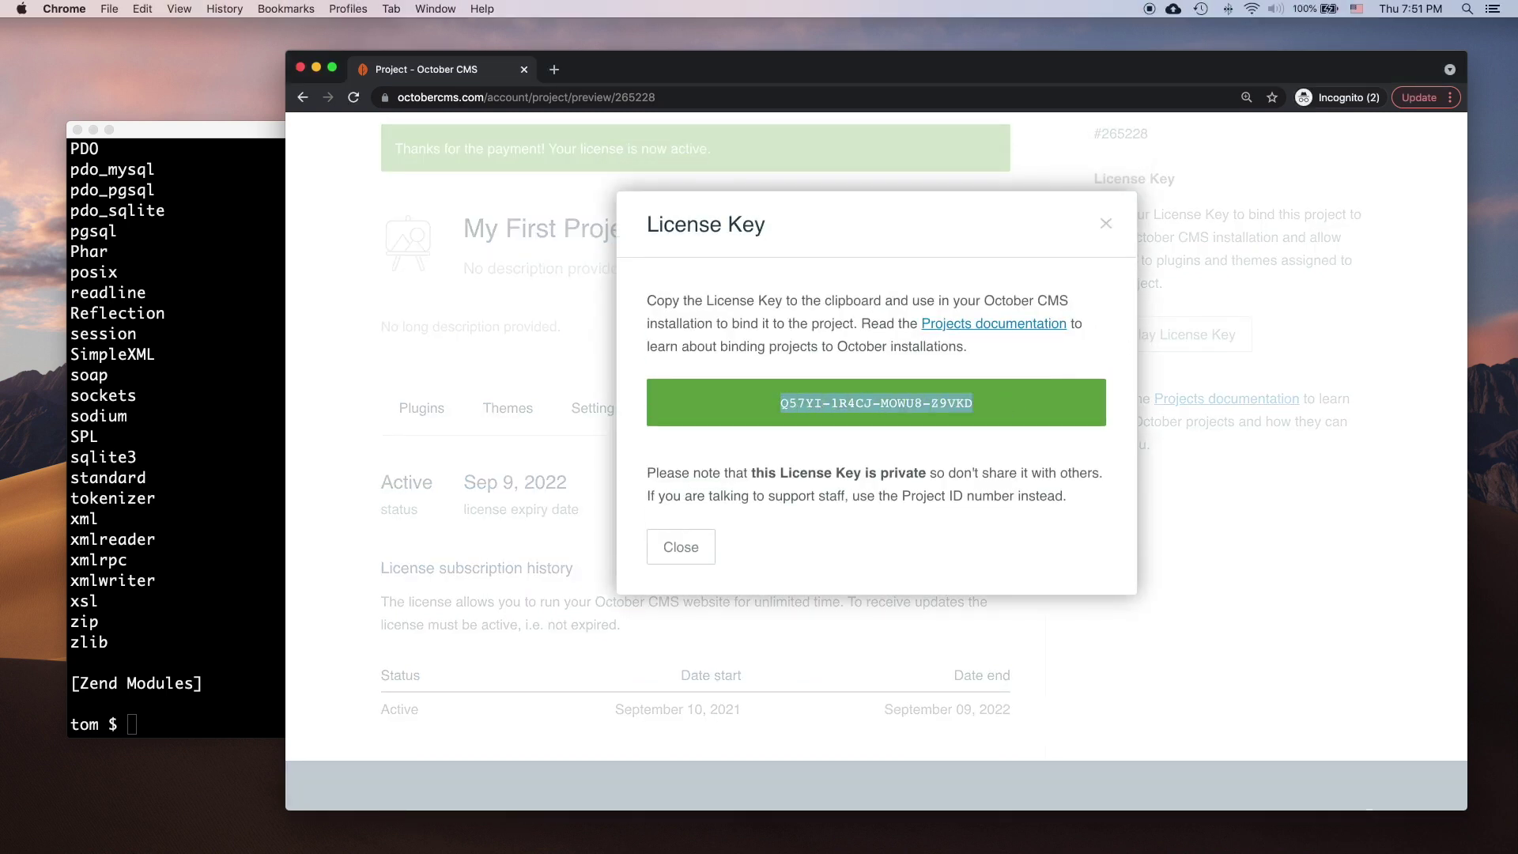
# Step: Open the installation docs in a new tab and select the composer create-project october/october command
pyautogui.click(553, 69)
pyautogui.write('https://octobercms.com/docs/setup/installation')
pyautogui.press('Return')
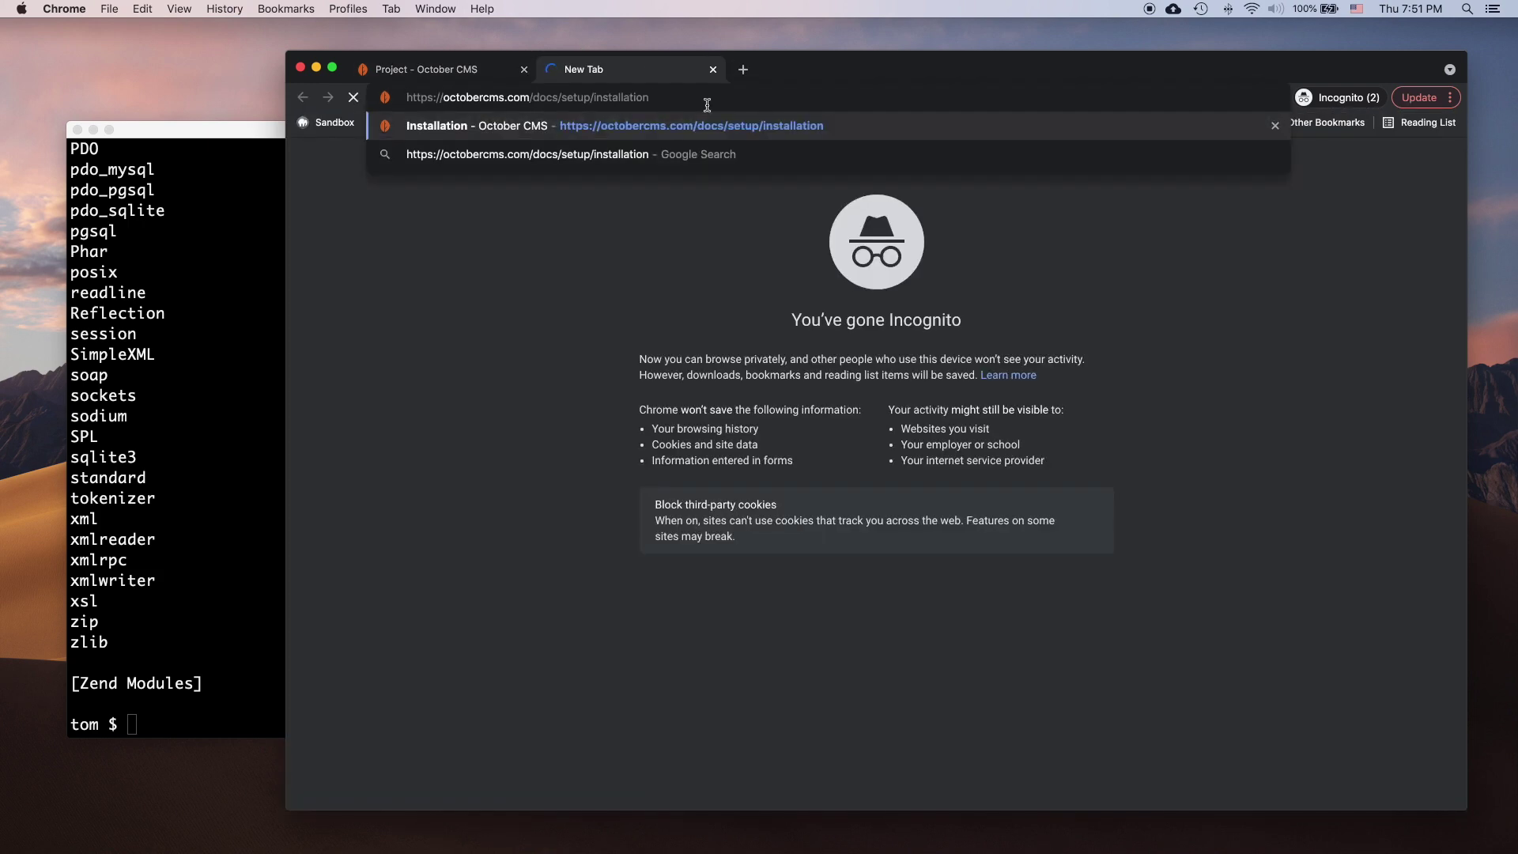
pyautogui.press('Return')
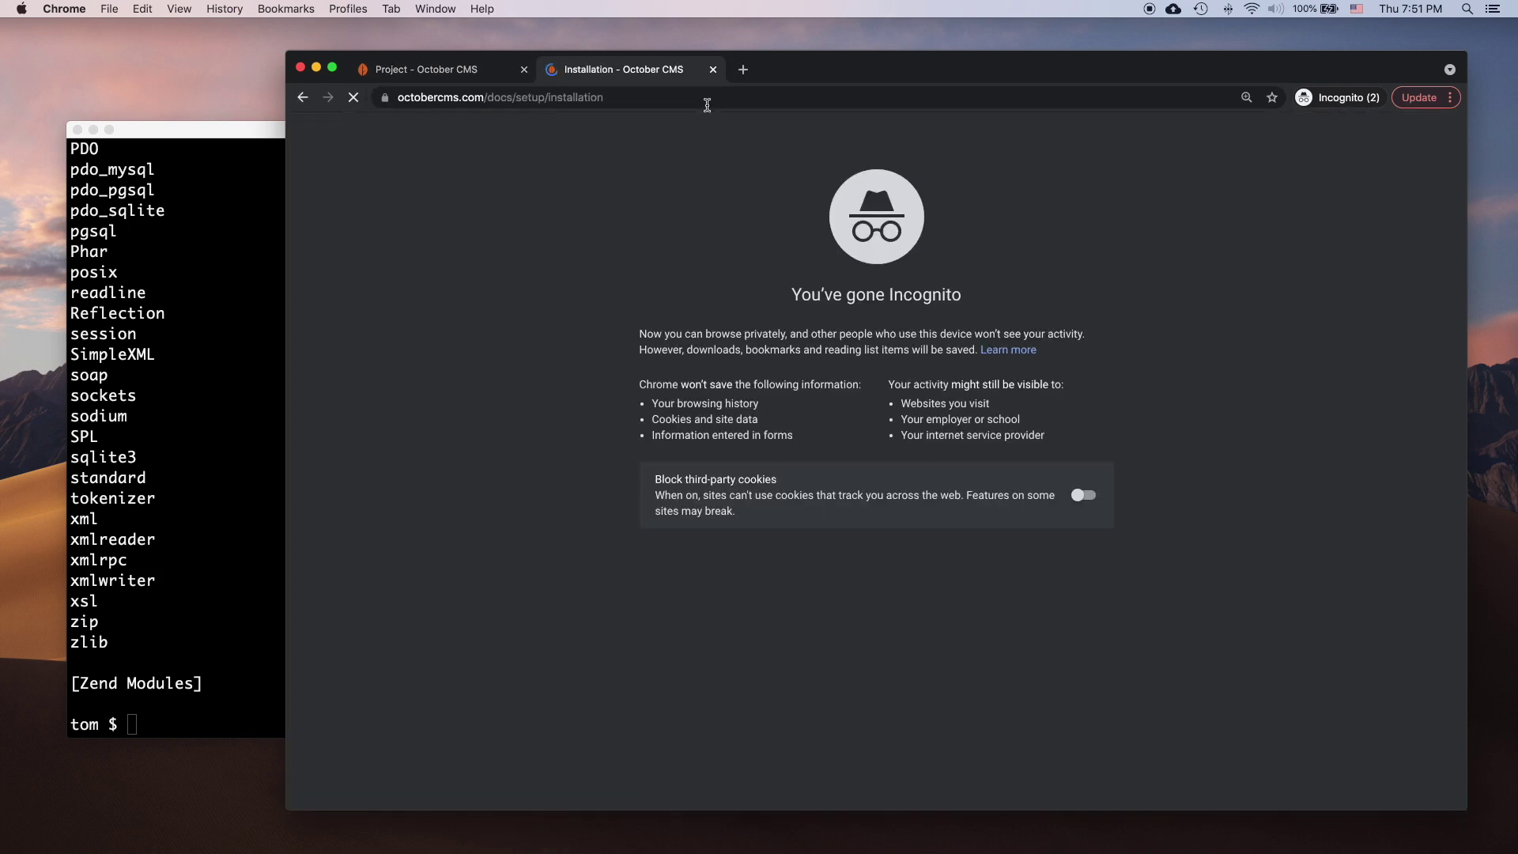
pyautogui.click(765, 406)
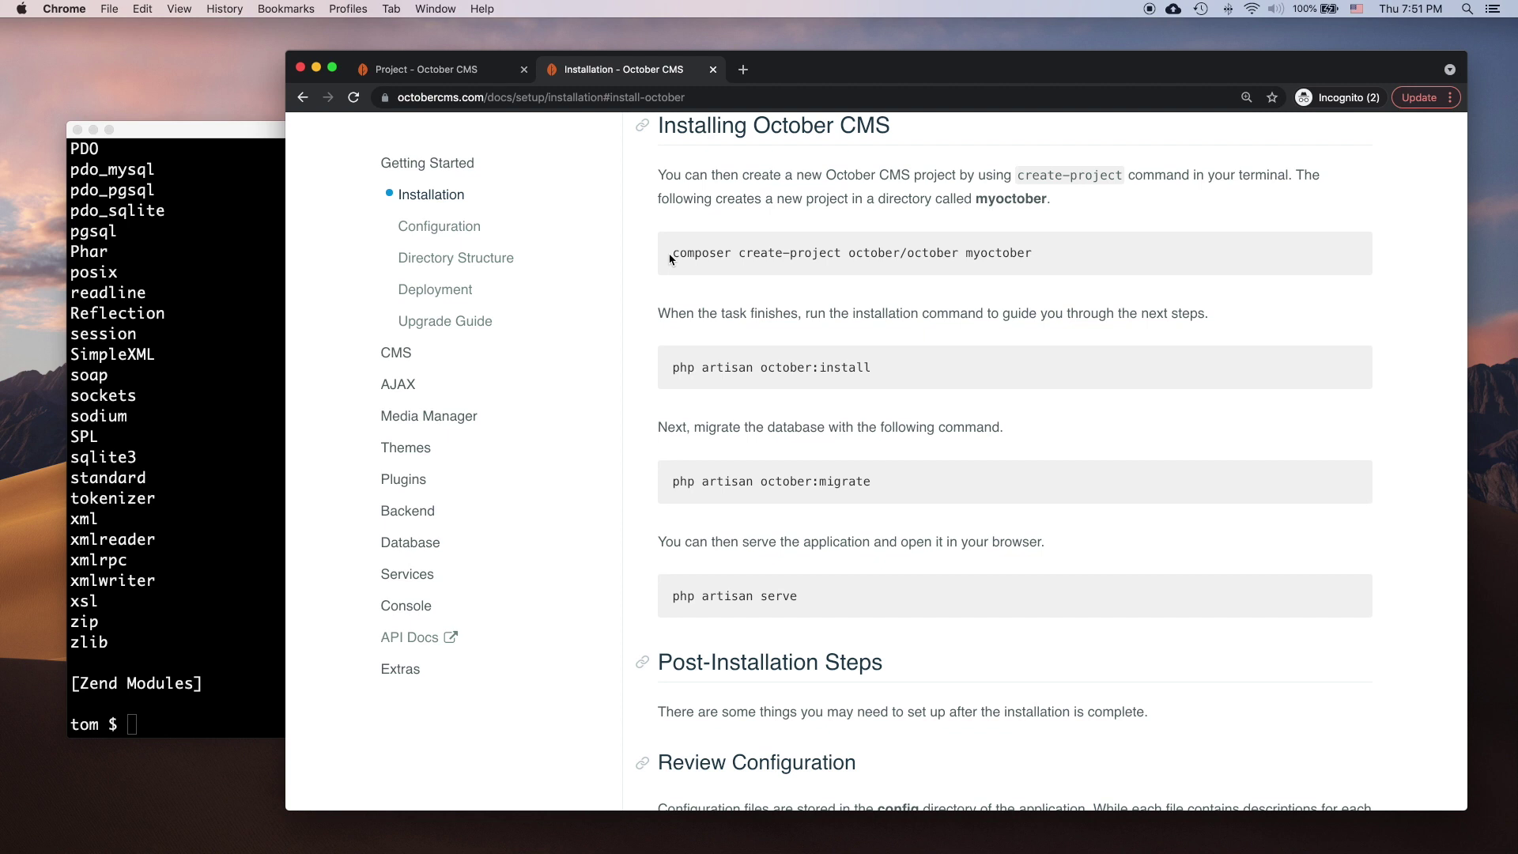
pyautogui.moveTo(669, 259); pyautogui.dragTo(958, 254)
pyautogui.press('cmd+c')
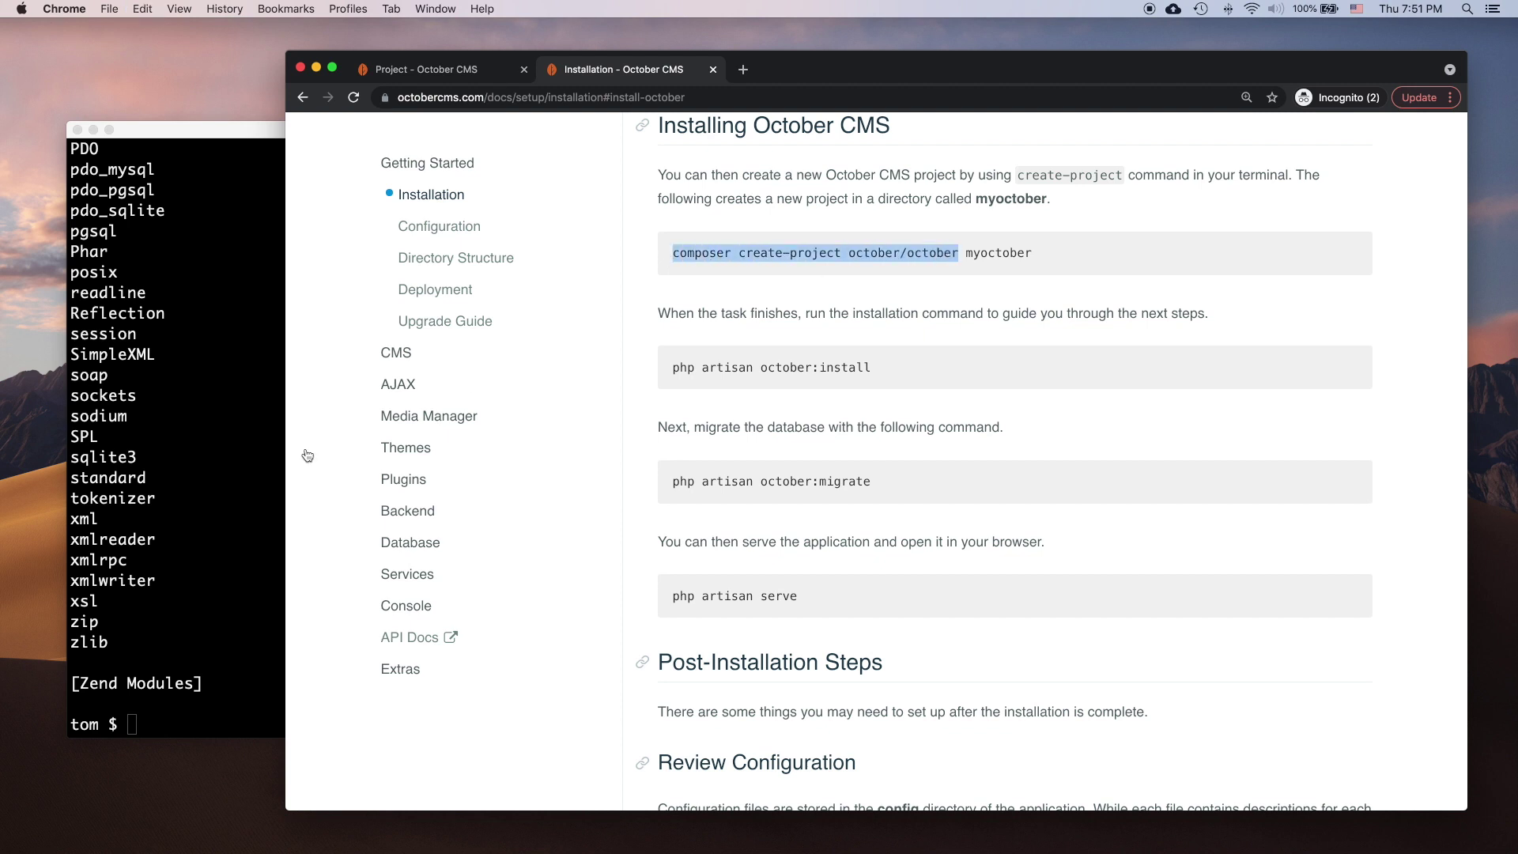
pyautogui.click(166, 531)
# Step: Run composer create-project october/october my-first-project
pyautogui.press('cmd+v')
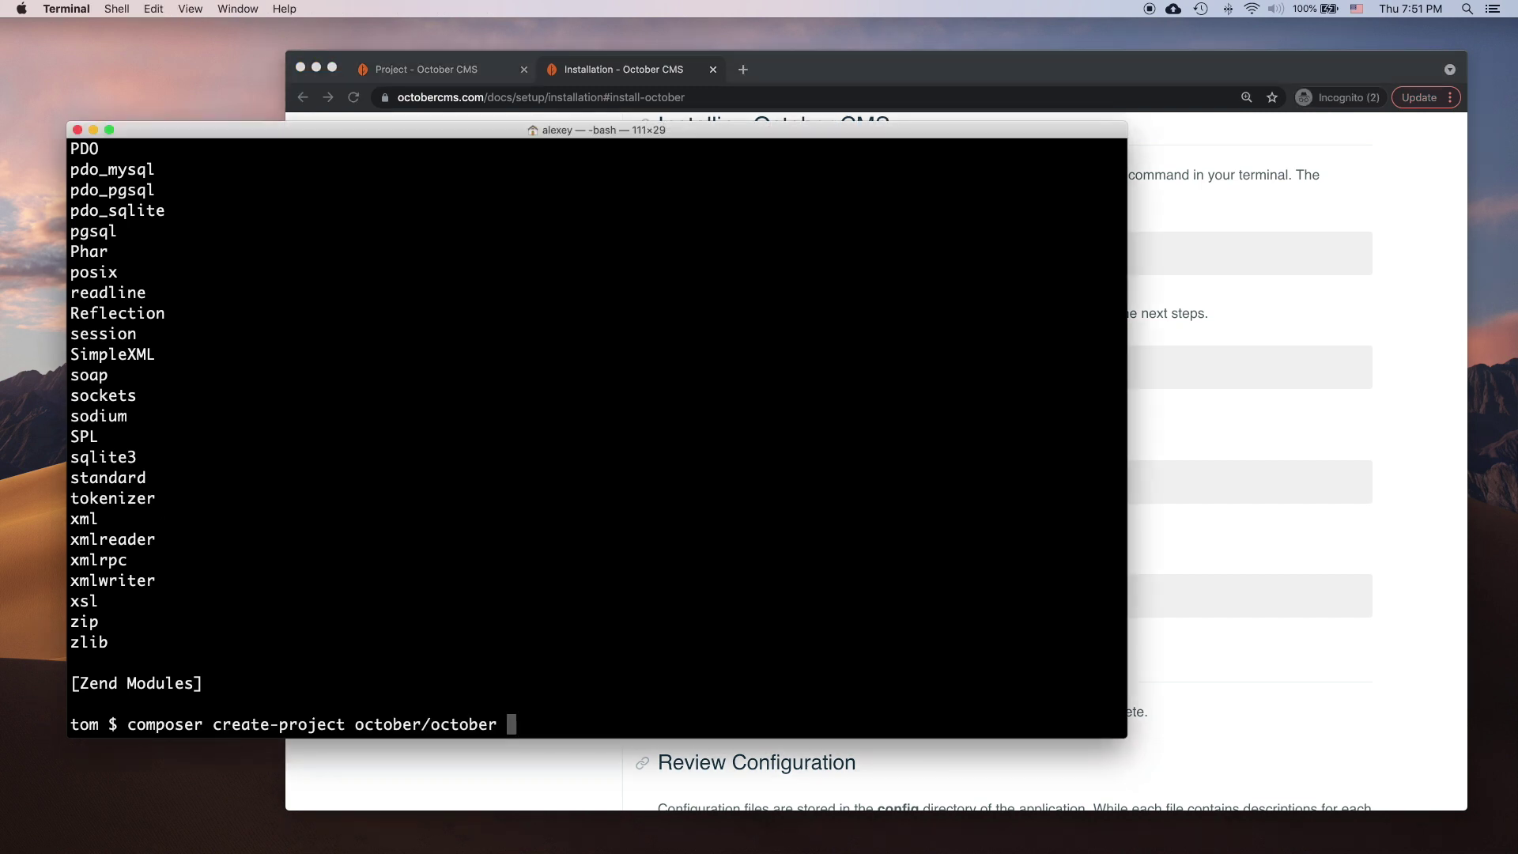
pyautogui.write('my-first-project')
pyautogui.press('Return')
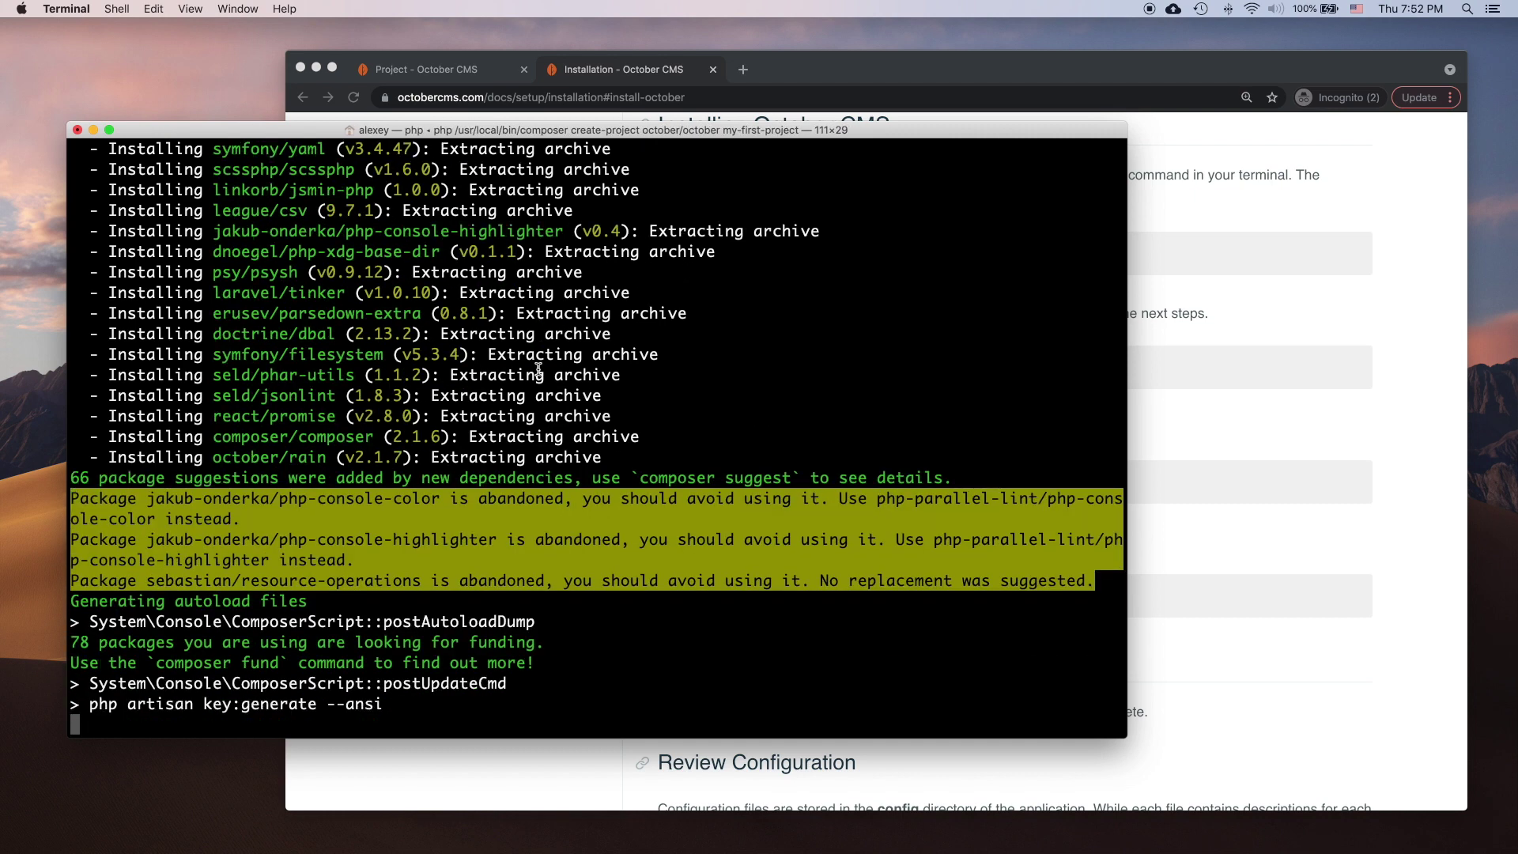
pyautogui.press('Return')
pyautogui.press('Return')
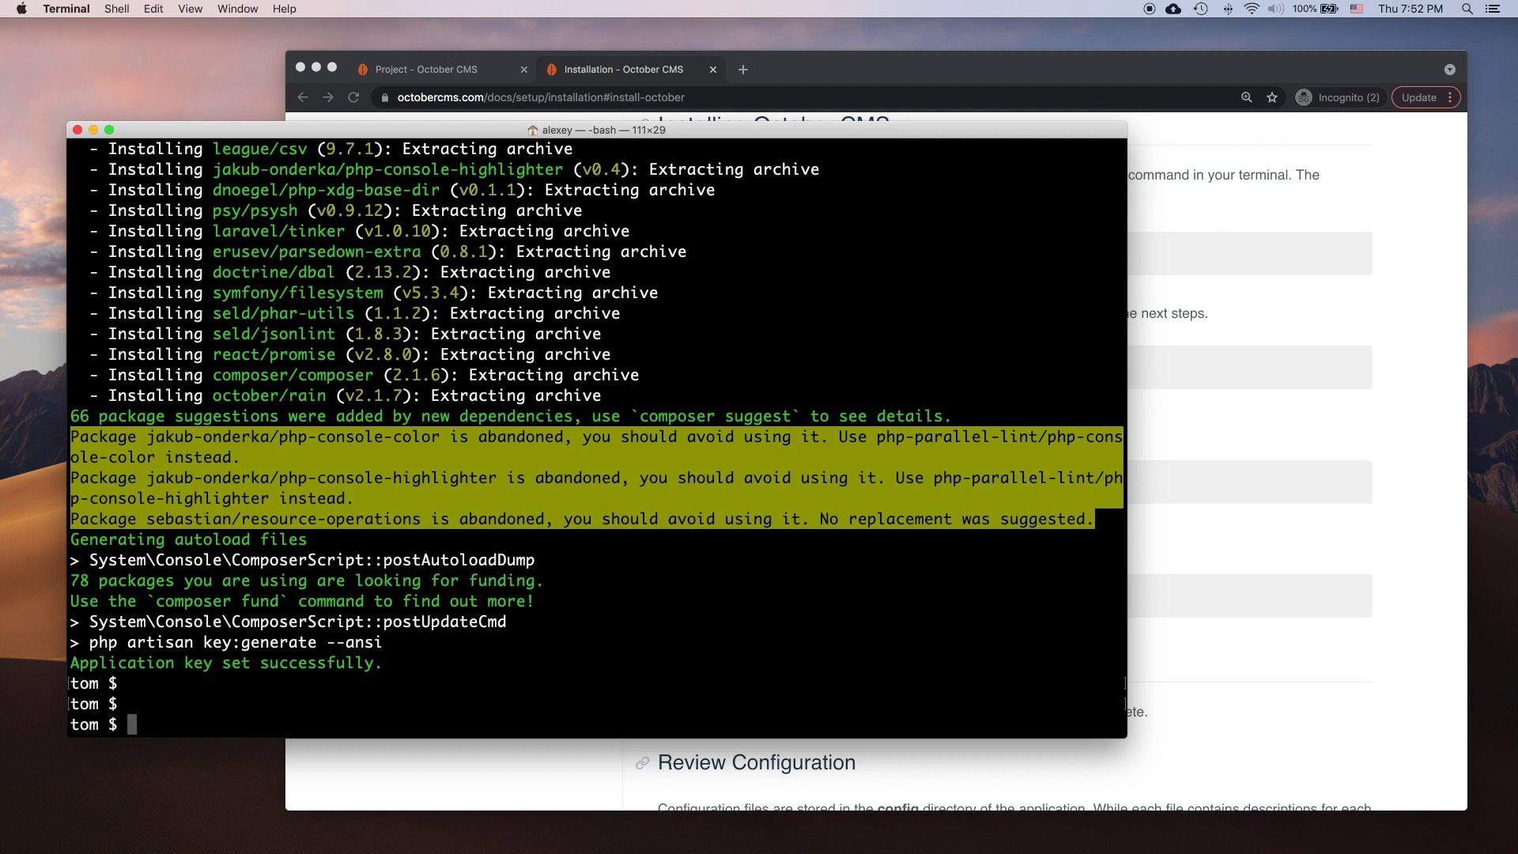
# Step: Change into my-first-project/ and copy php artisan october:install from the docs
pyautogui.write('cd my-f')
pyautogui.press('Tab')
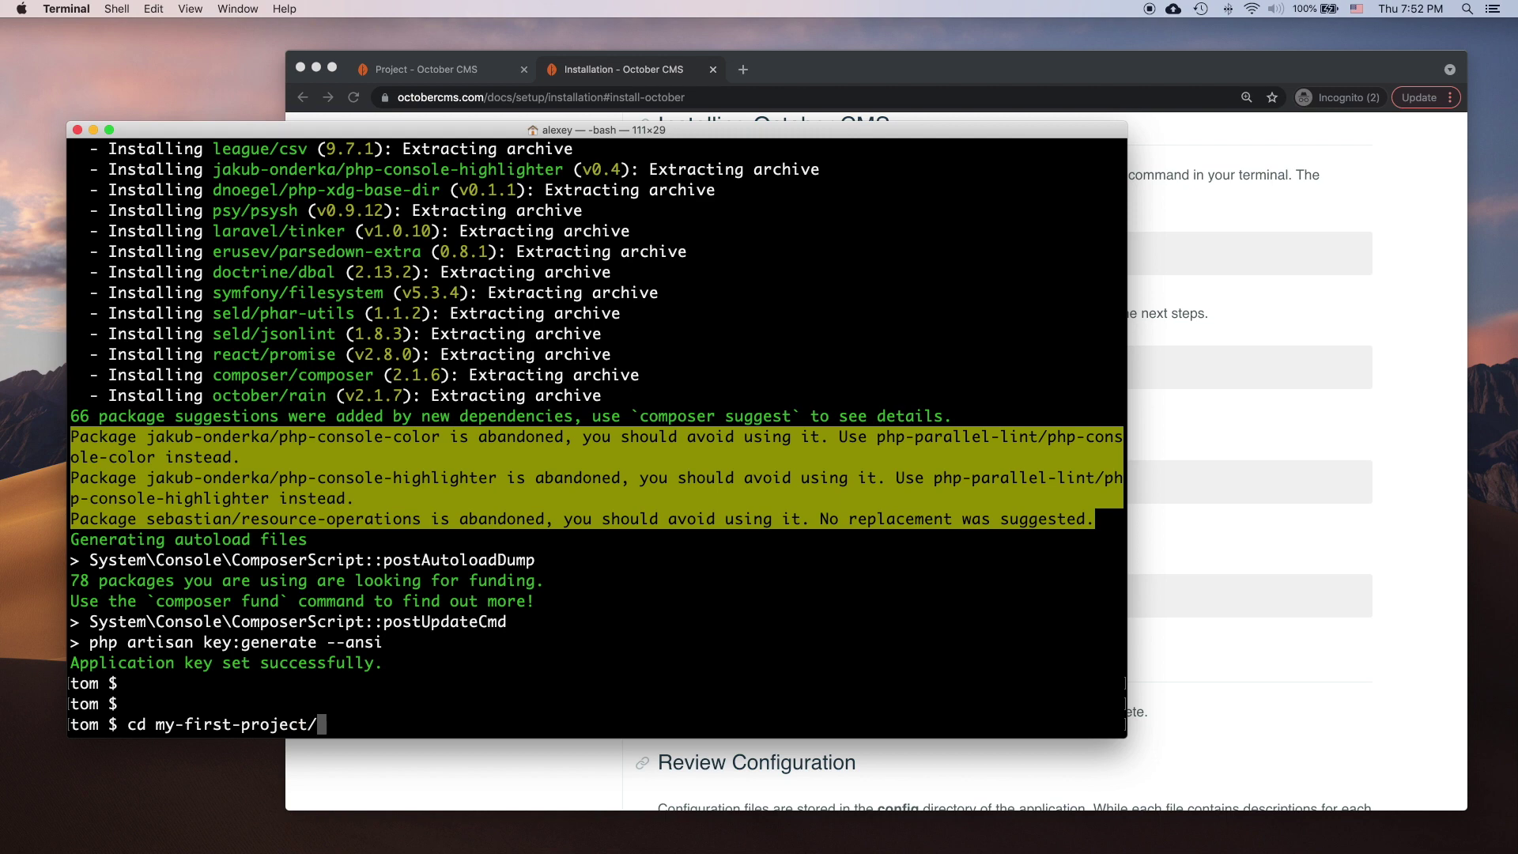
pyautogui.press('Return')
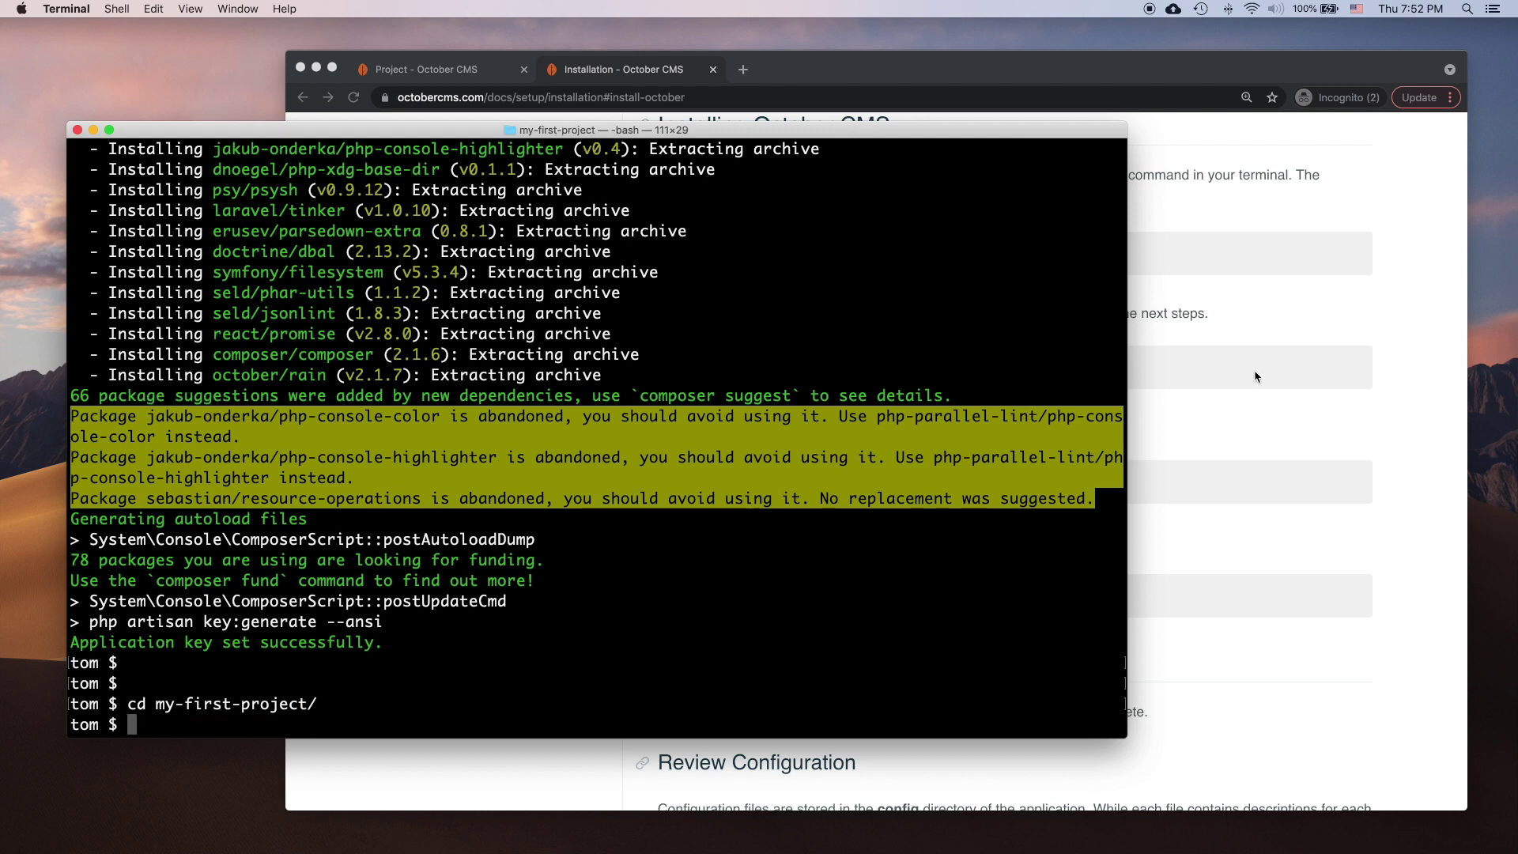
pyautogui.click(1295, 393)
pyautogui.moveTo(871, 368); pyautogui.dragTo(668, 368)
pyautogui.press('super+c')
pyautogui.click(240, 537)
pyautogui.press('super+v')
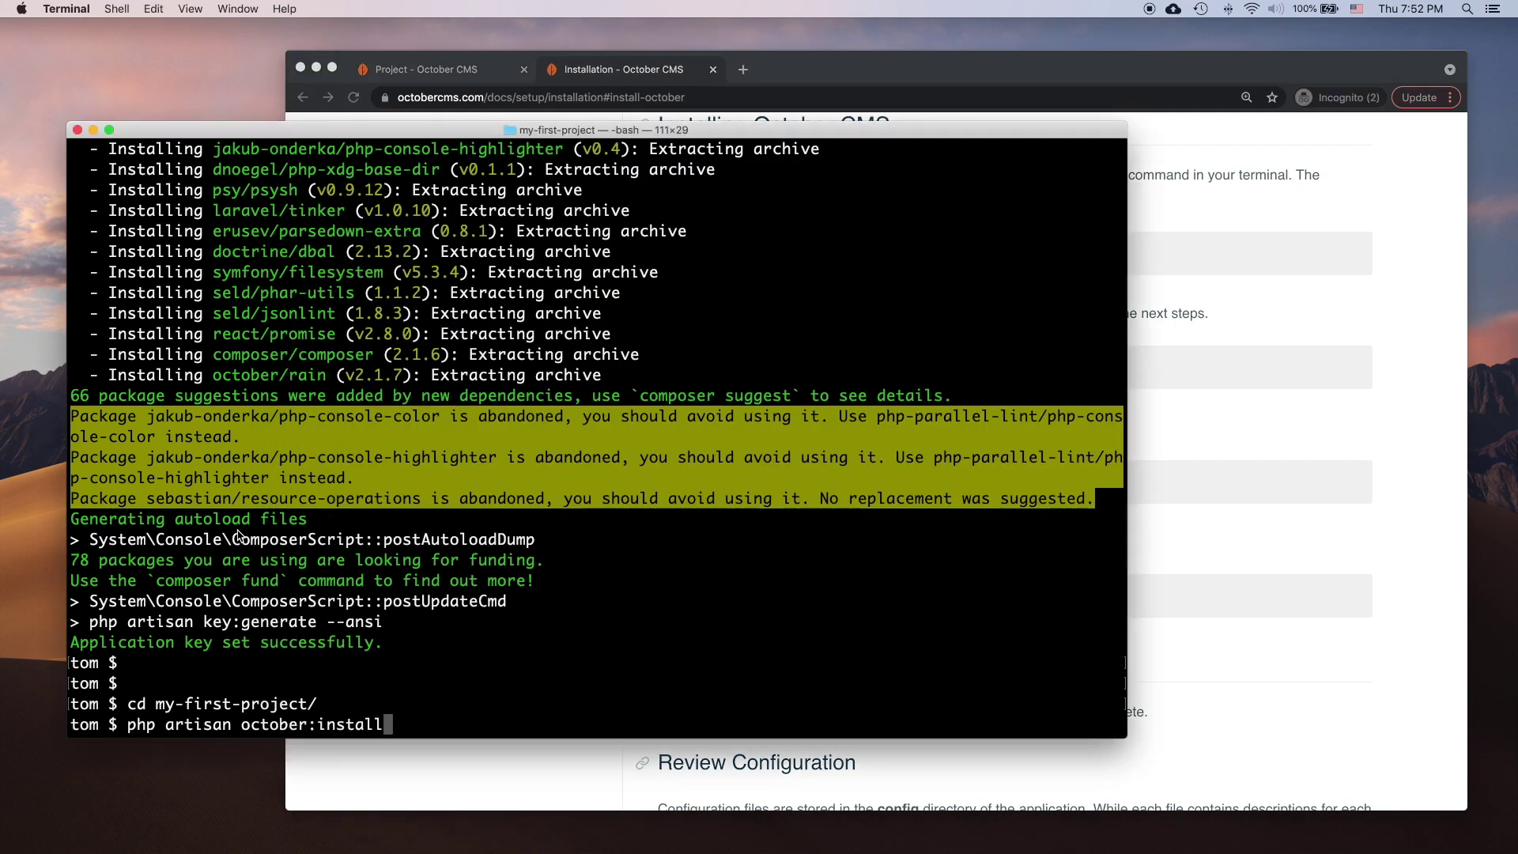
pyautogui.press('Return')
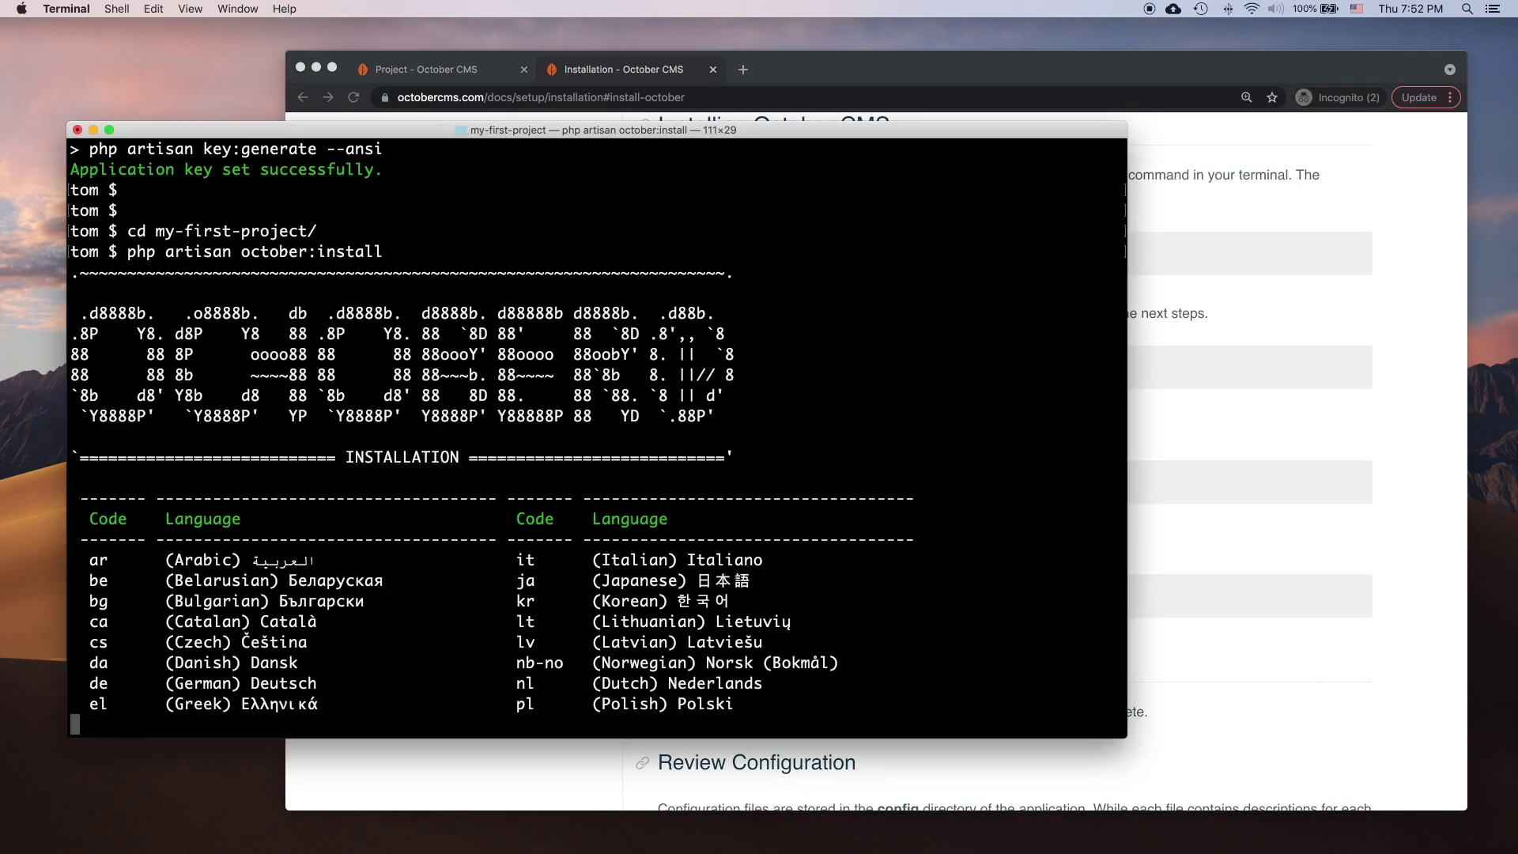
pyautogui.press('Return')
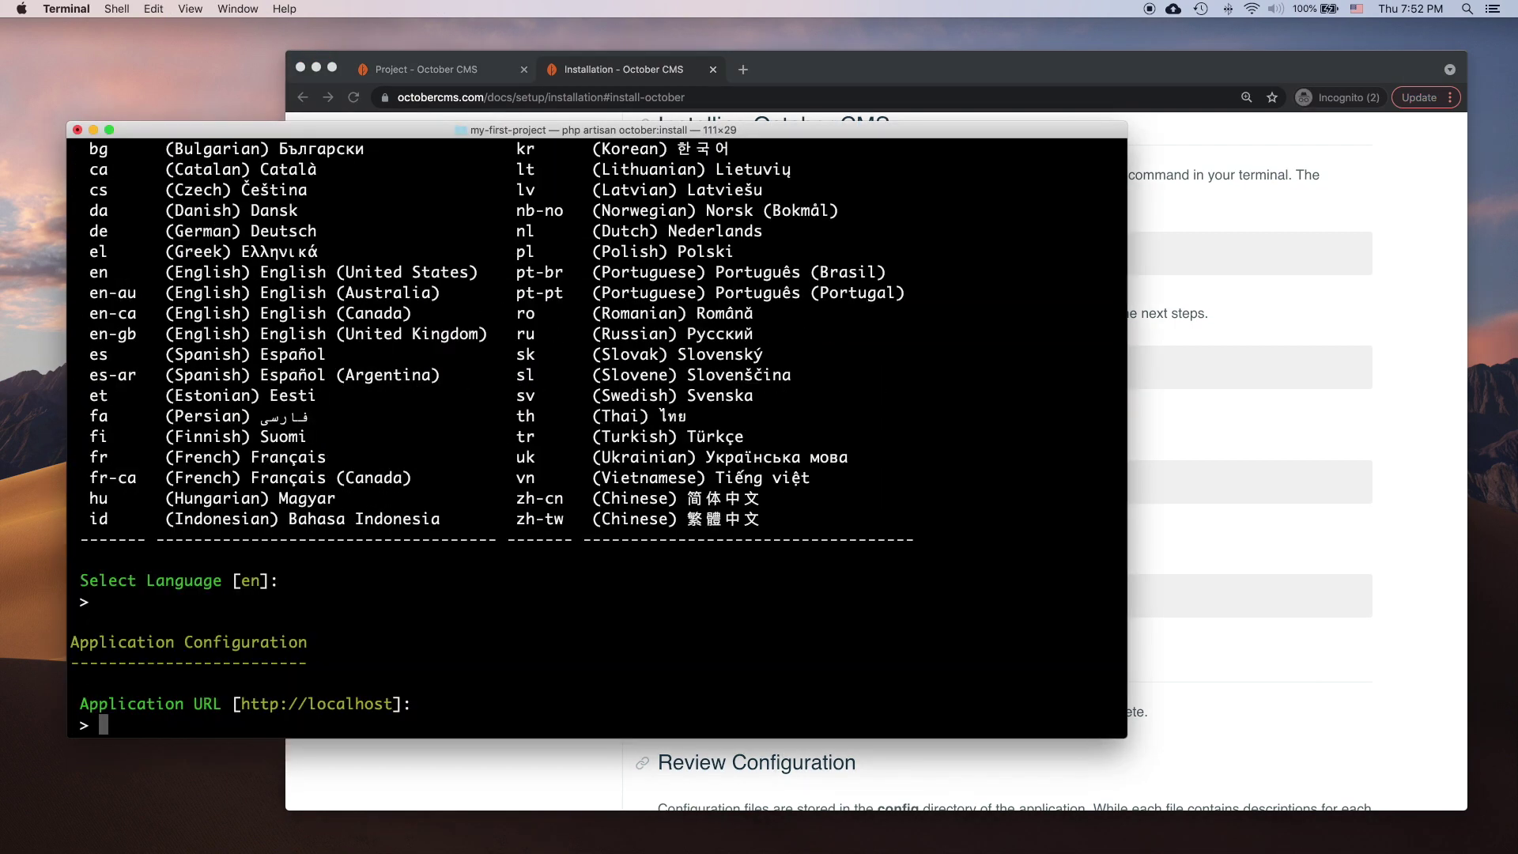
pyautogui.write('http://localhost:88')
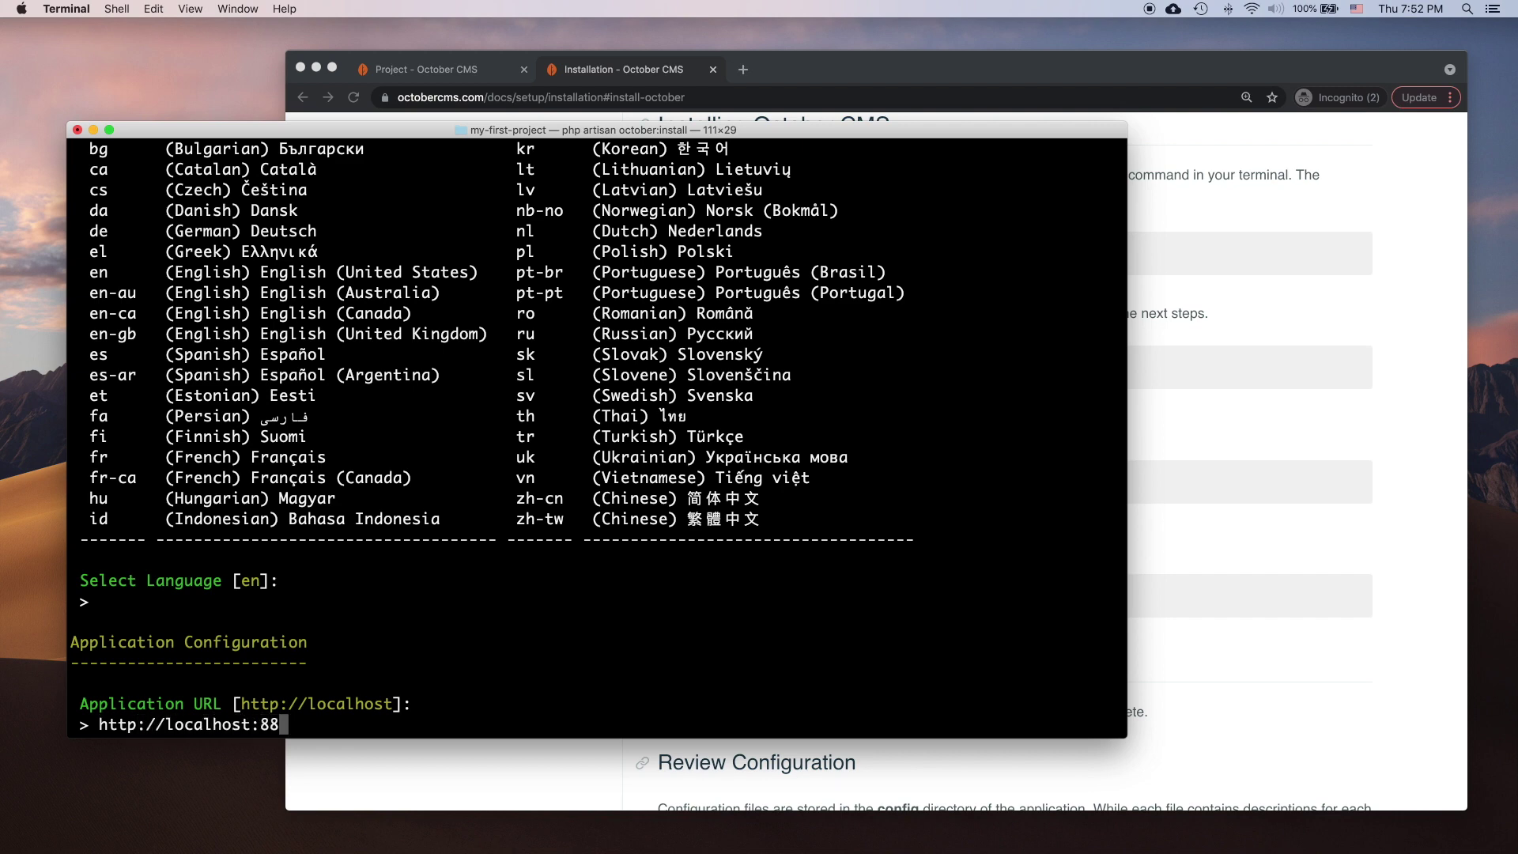
pyautogui.press('BackSpace')
pyautogui.press('BackSpace')
pyautogui.write('9004')
pyautogui.press('Return')
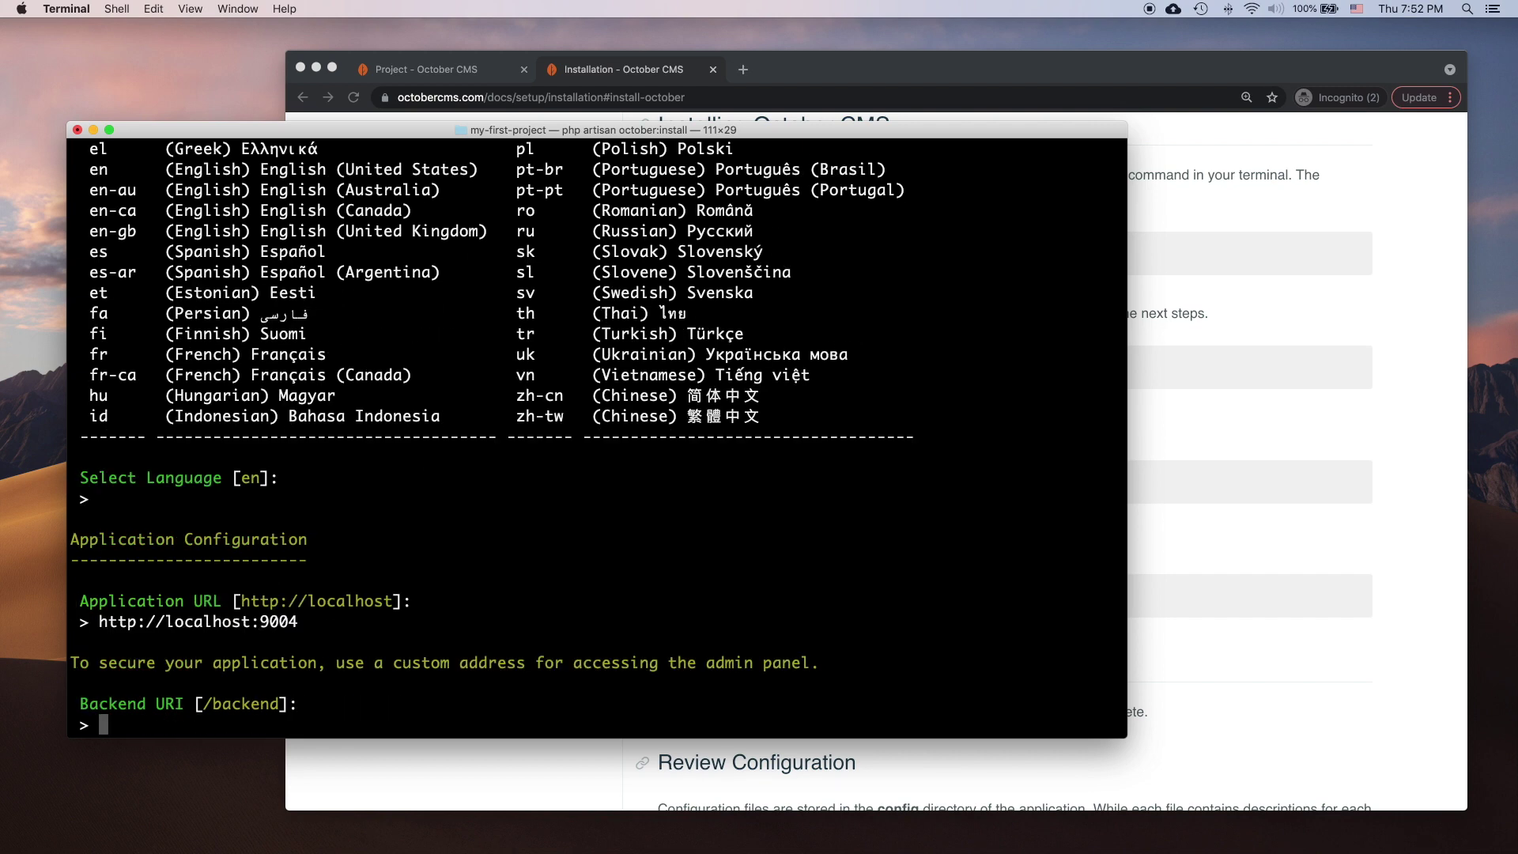
pyautogui.press('Return')
# Step: Configure MySQL with default host, port 8889, database my-first-project and login root
pyautogui.write('1')
pyautogui.press('Return')
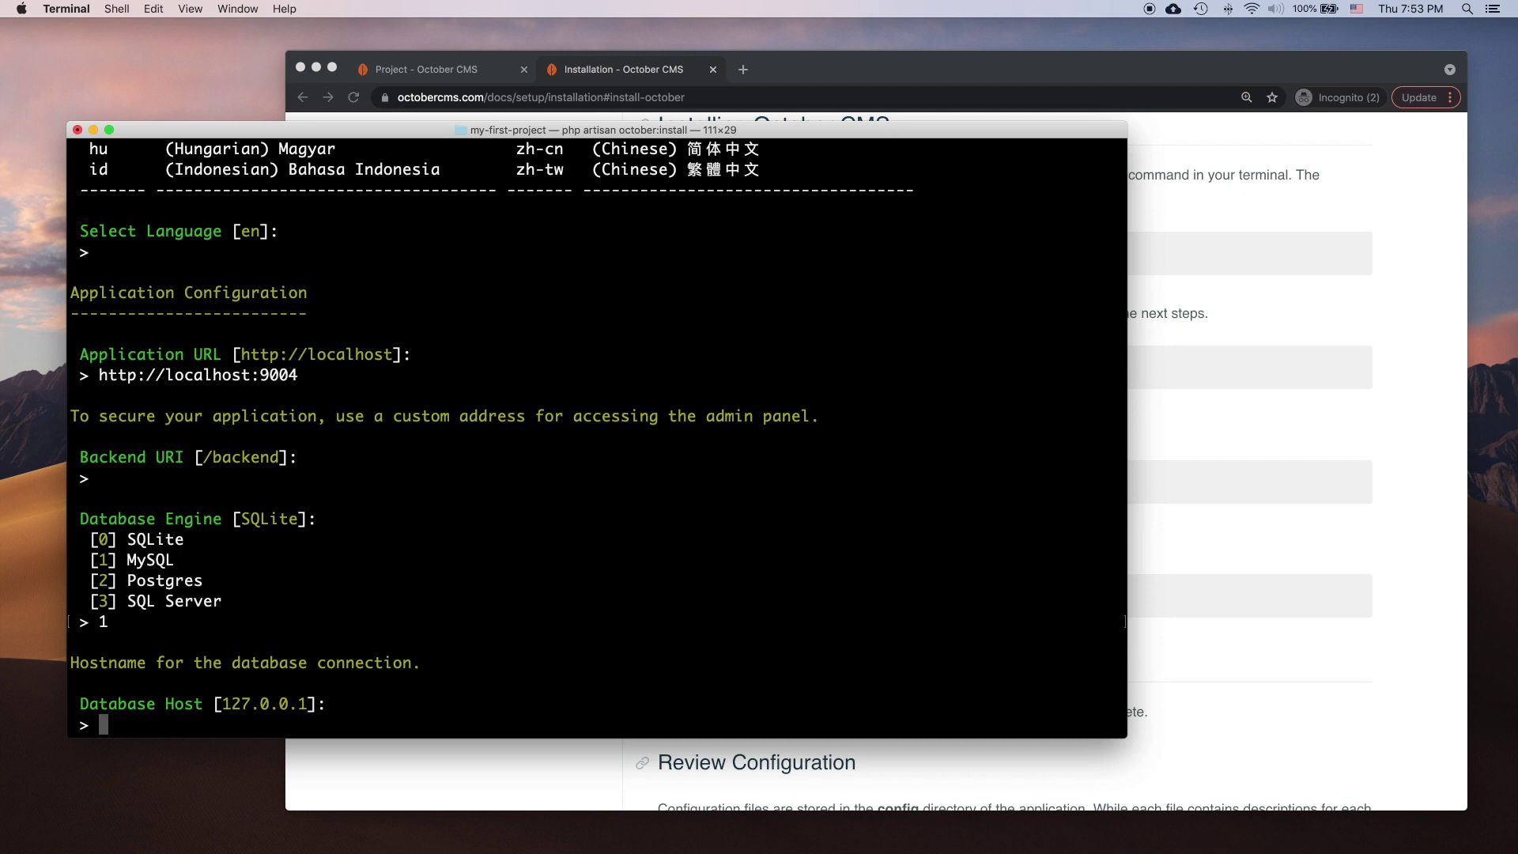
pyautogui.press('Return')
pyautogui.write('8889')
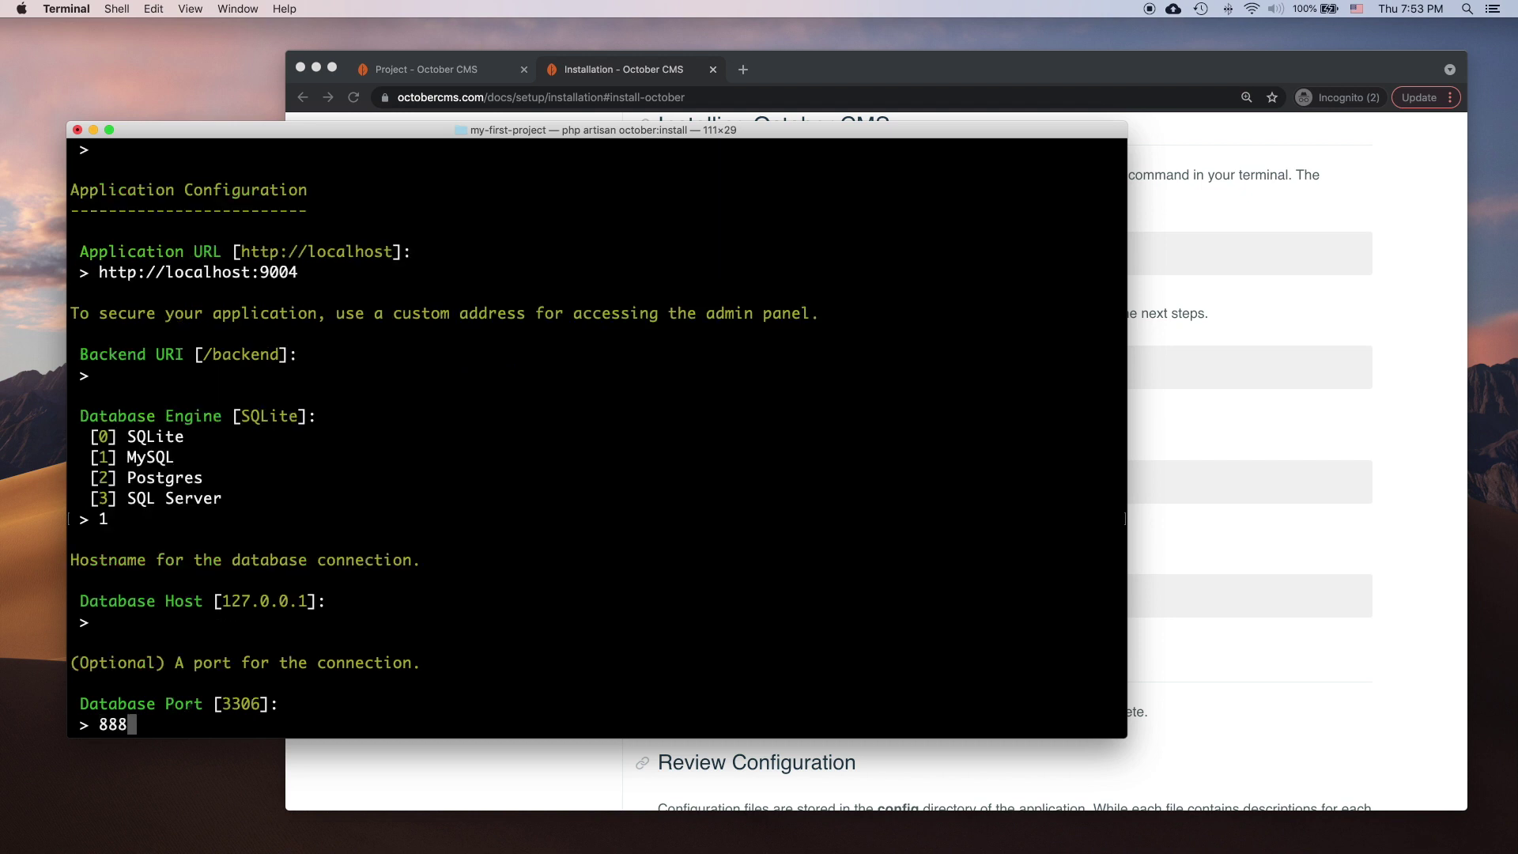
pyautogui.press('Return')
pyautogui.write('my-first-project')
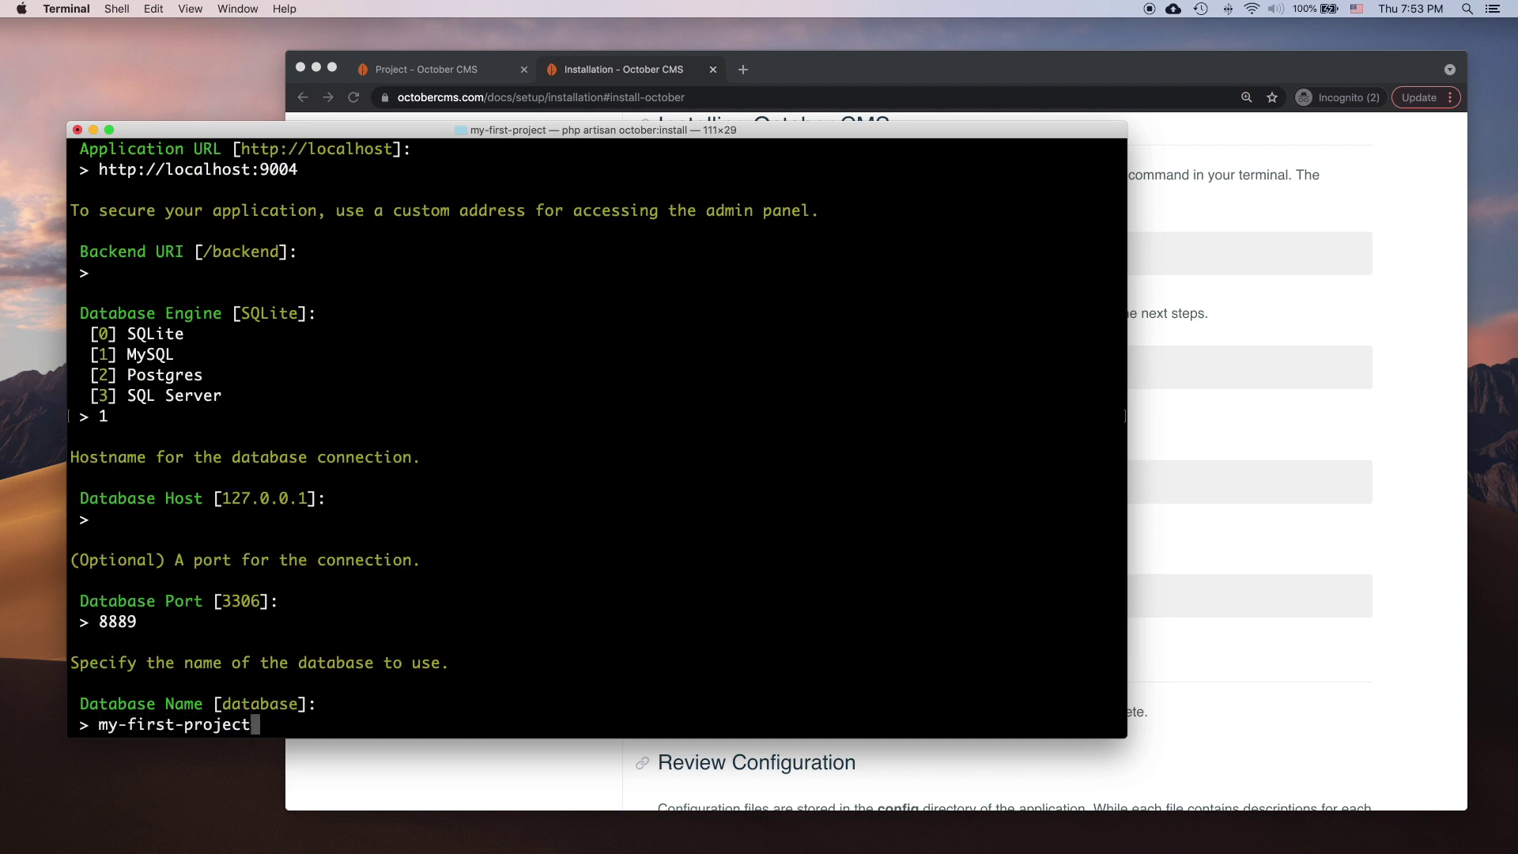
pyautogui.press('Return')
pyautogui.press('Return')
pyautogui.write('root')
pyautogui.press('Return')
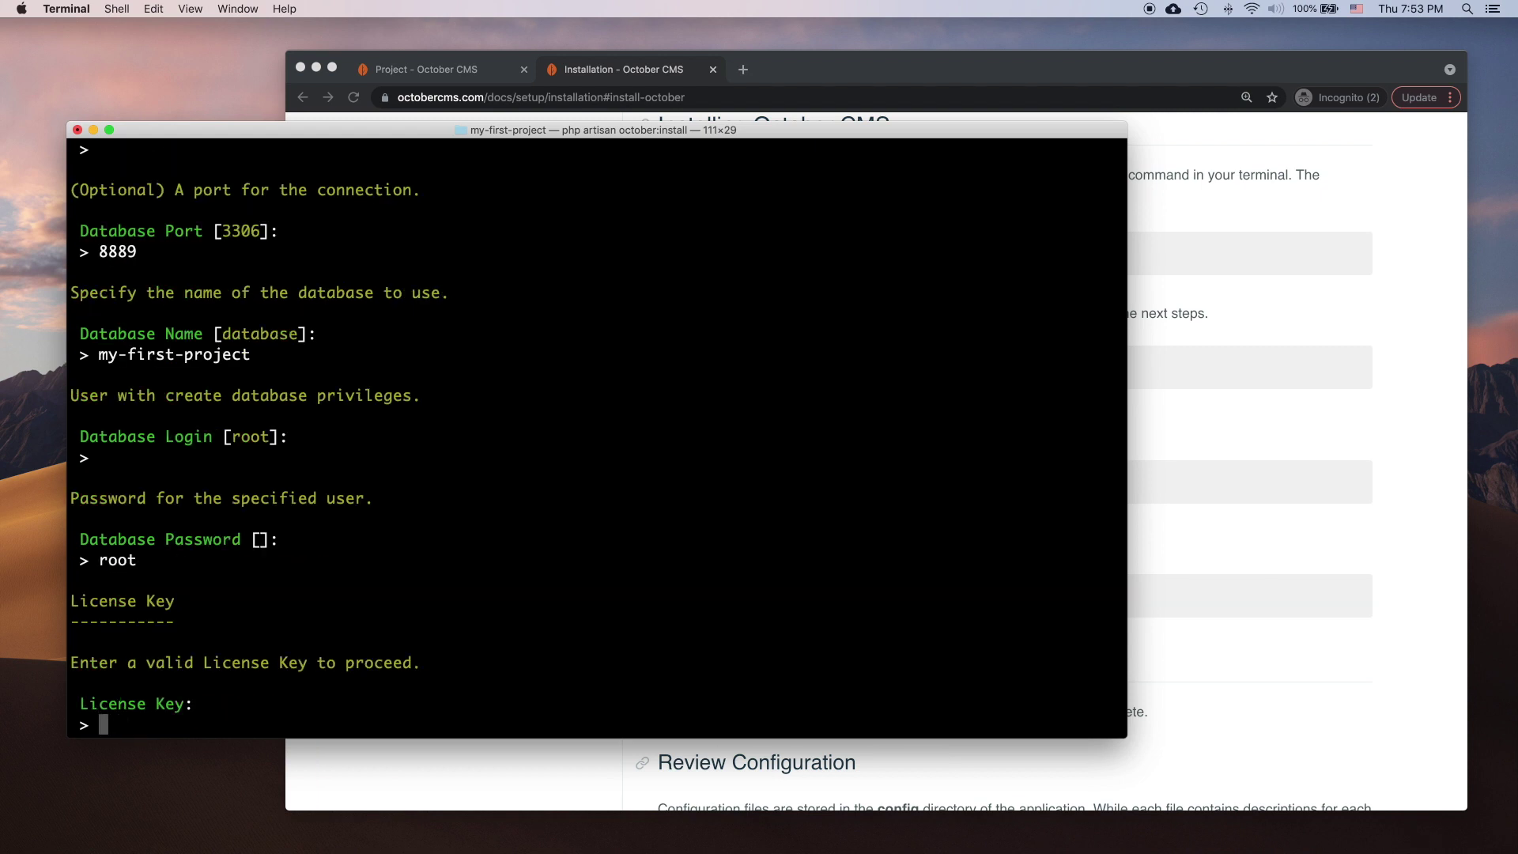
pyautogui.click(445, 85)
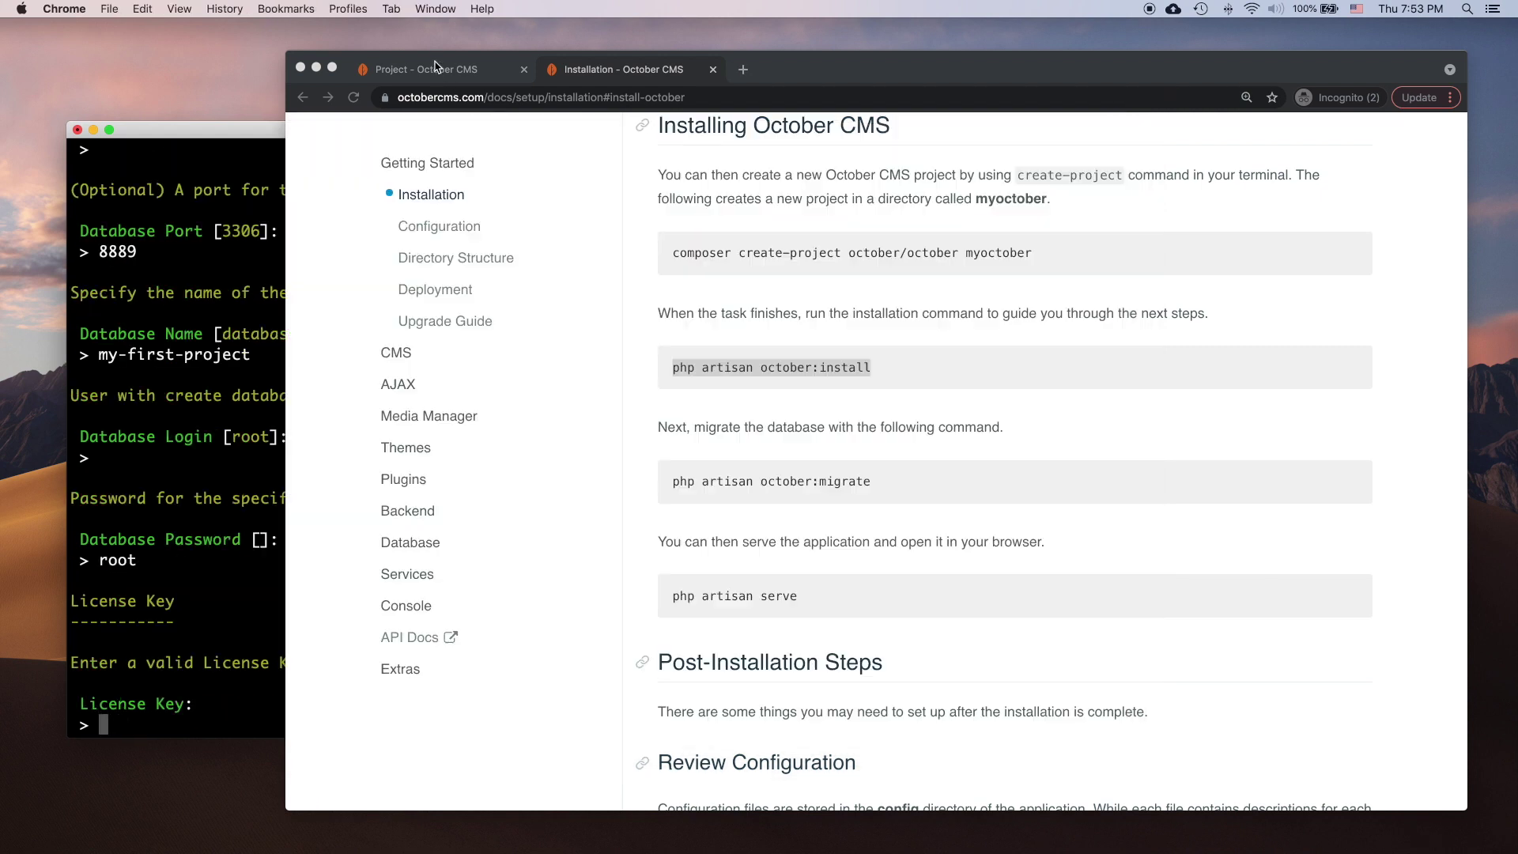
pyautogui.click(437, 70)
pyautogui.rightClick(838, 403)
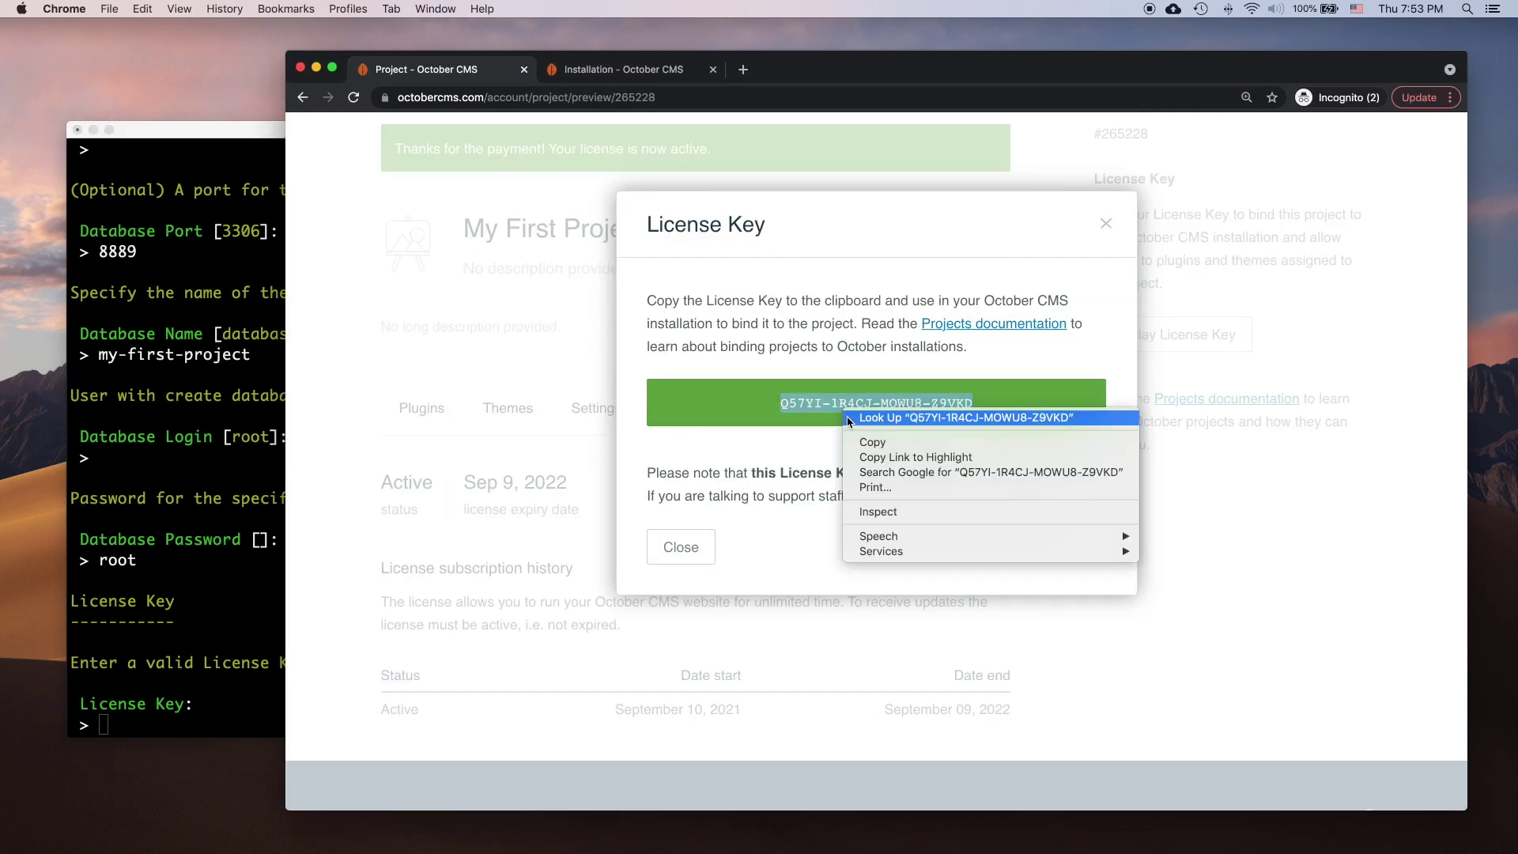
pyautogui.click(872, 445)
pyautogui.click(231, 506)
pyautogui.press('super+v')
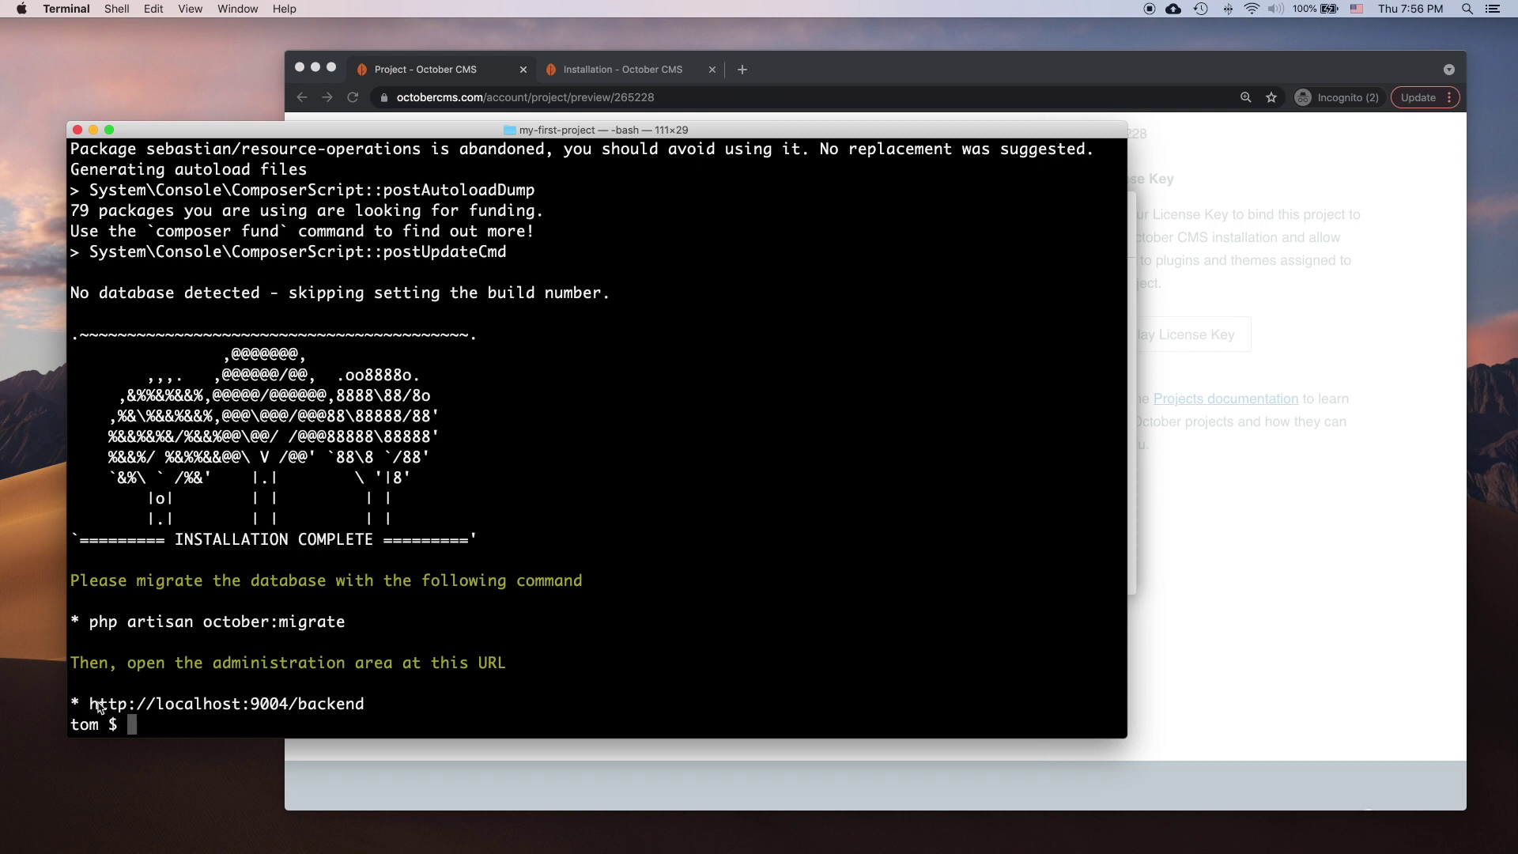
pyautogui.moveTo(89, 703); pyautogui.dragTo(367, 711)
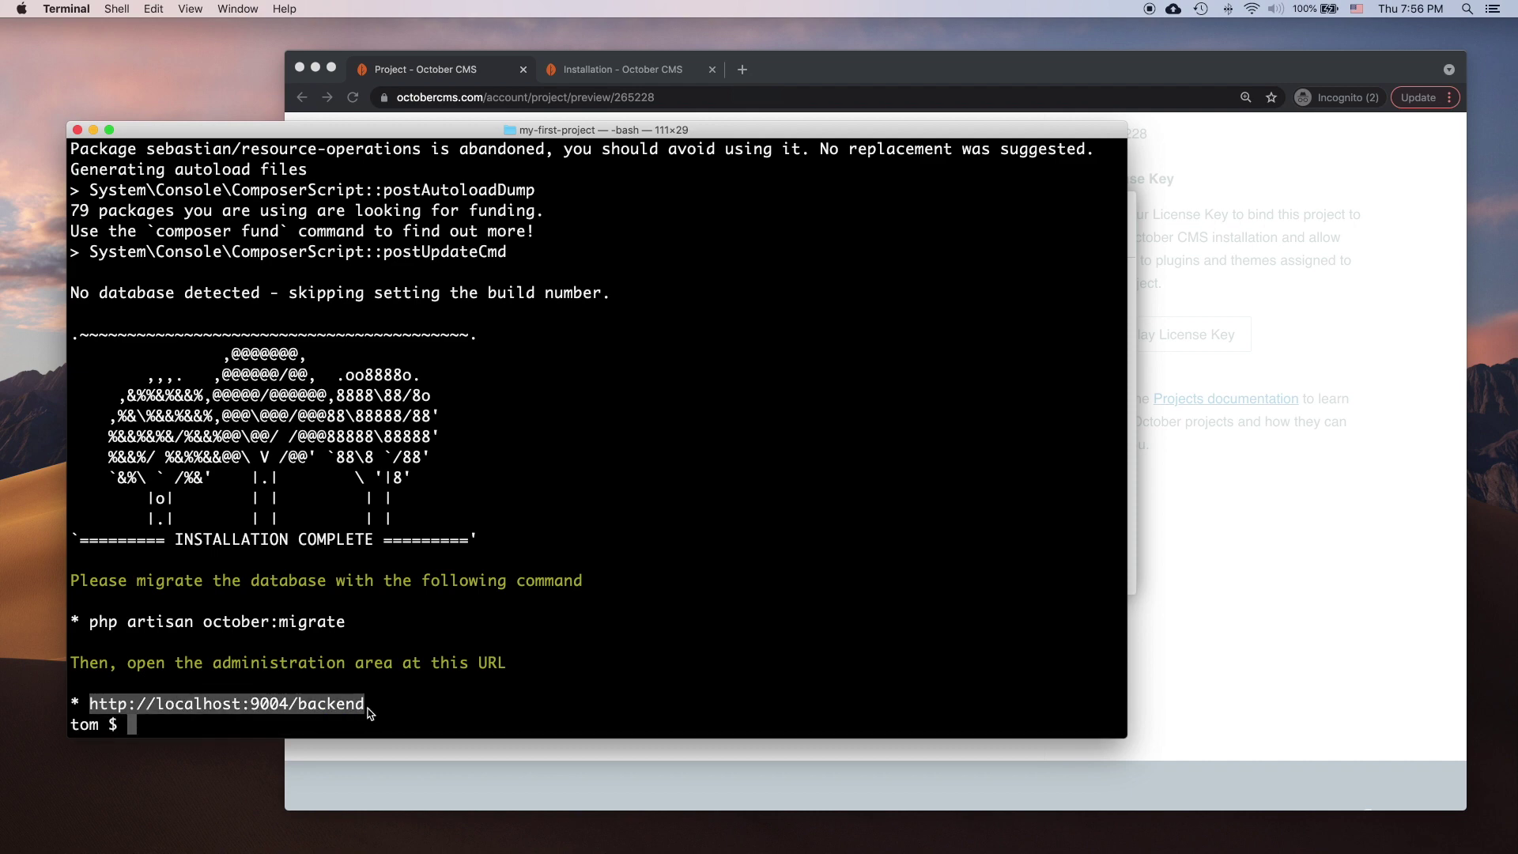
# Step: Load the backend address copied from Terminal in a new Chrome tab
pyautogui.press('super+c')
pyautogui.click(742, 68)
pyautogui.press('super+v')
pyautogui.press('Return')
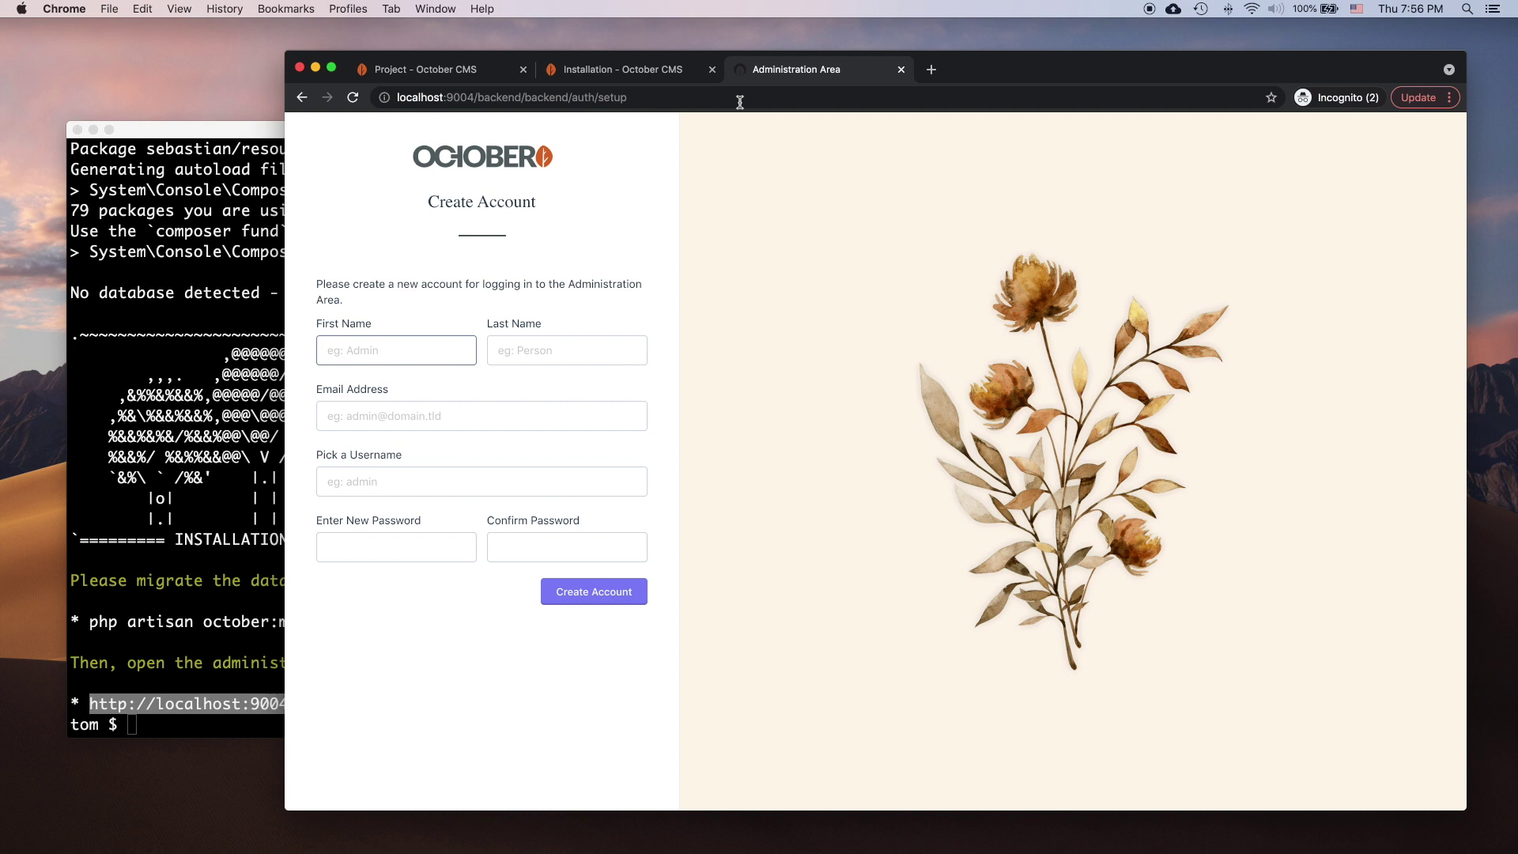
# Step: Create the administrator account with first and last name, e-mail, username and password
pyautogui.press('Tab')
pyautogui.press('Tab')
pyautogui.press('Tab')
pyautogui.press('Tab')
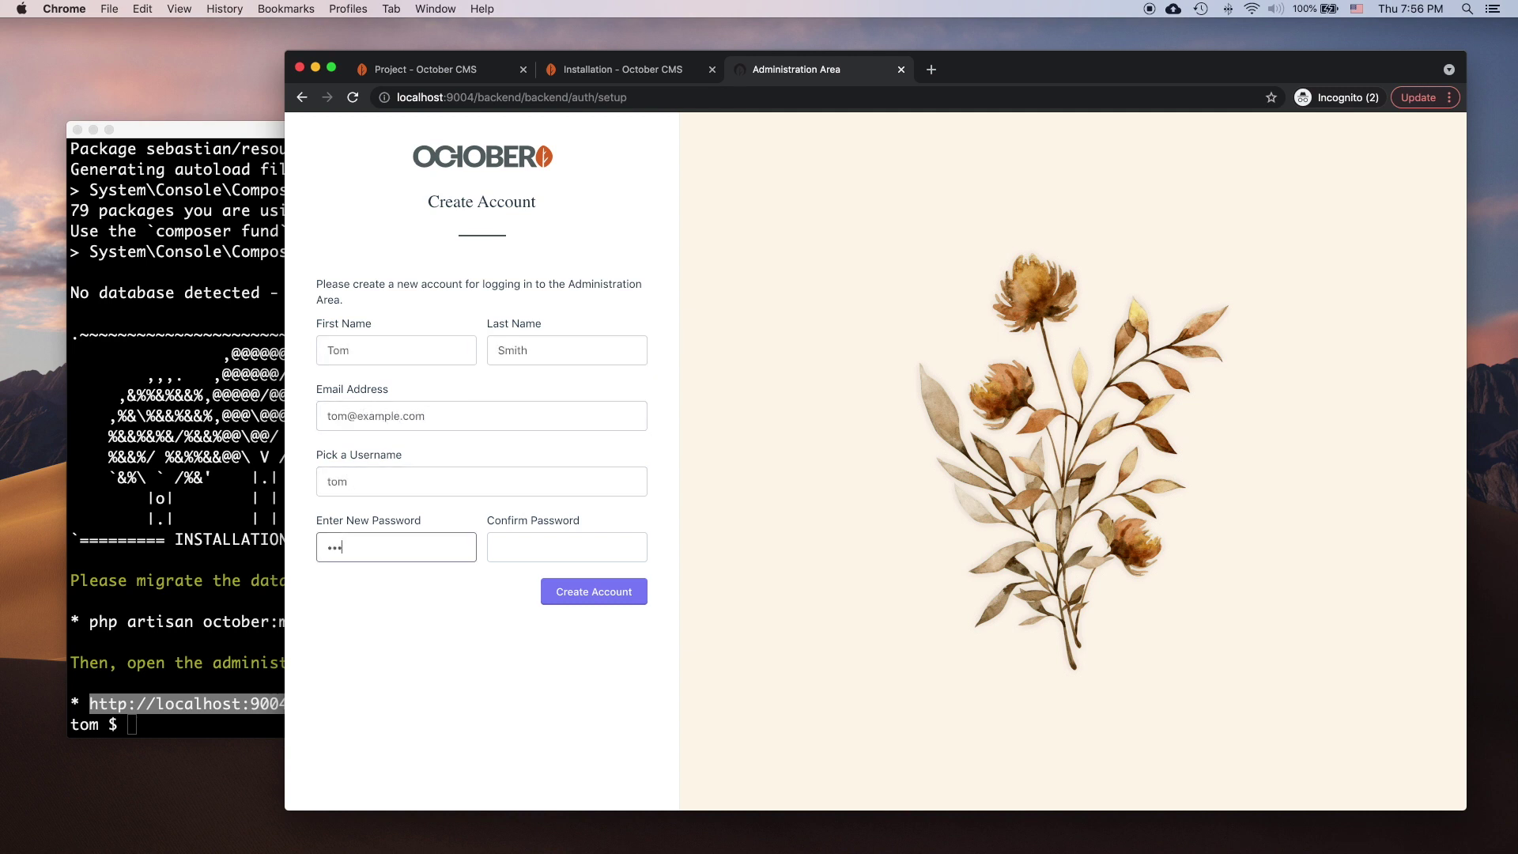
pyautogui.press('Tab')
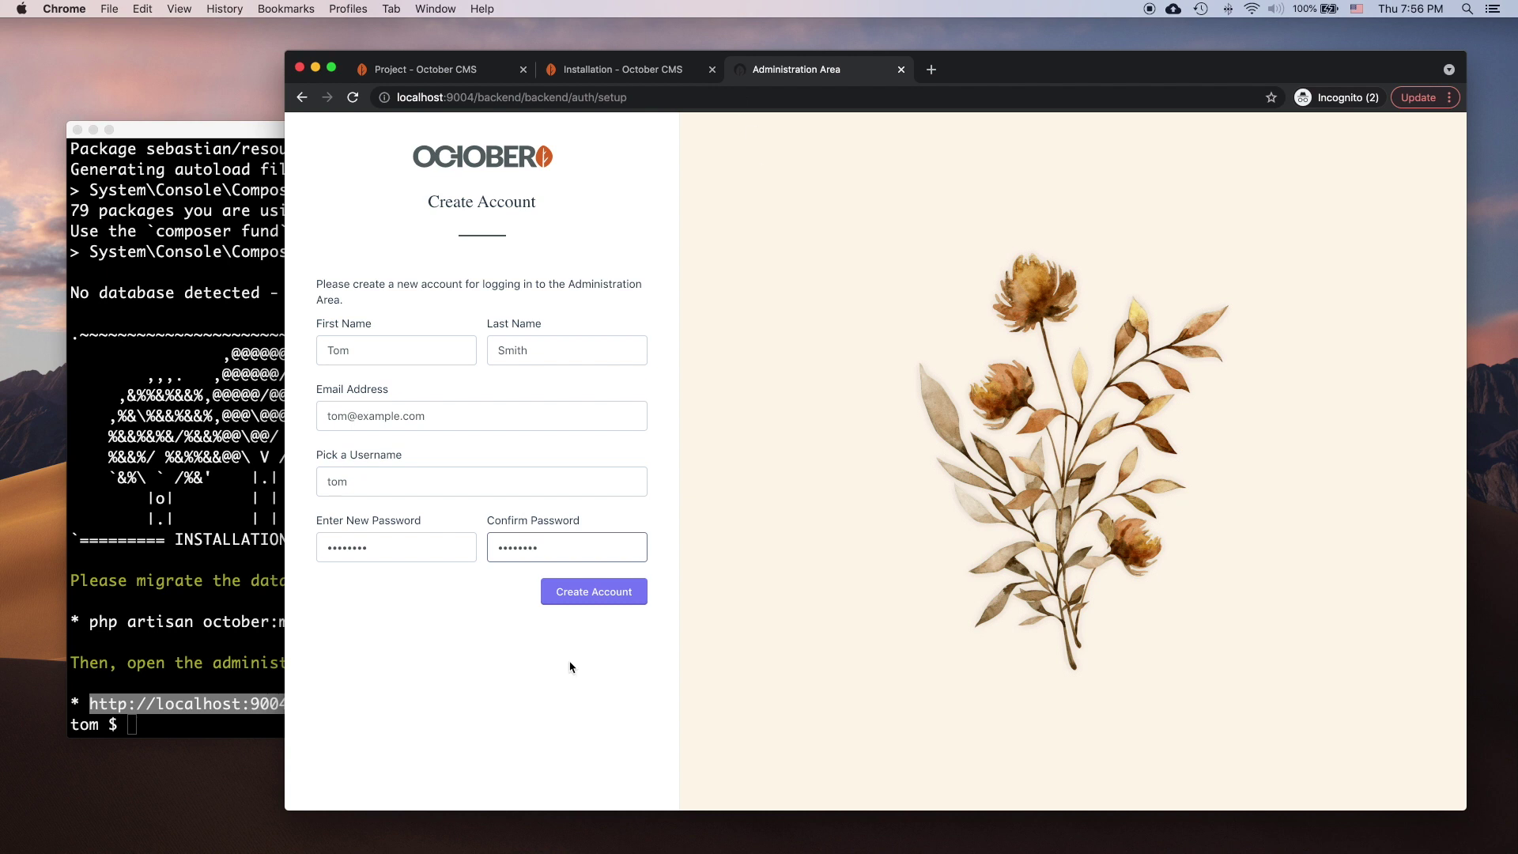
pyautogui.press('Return')
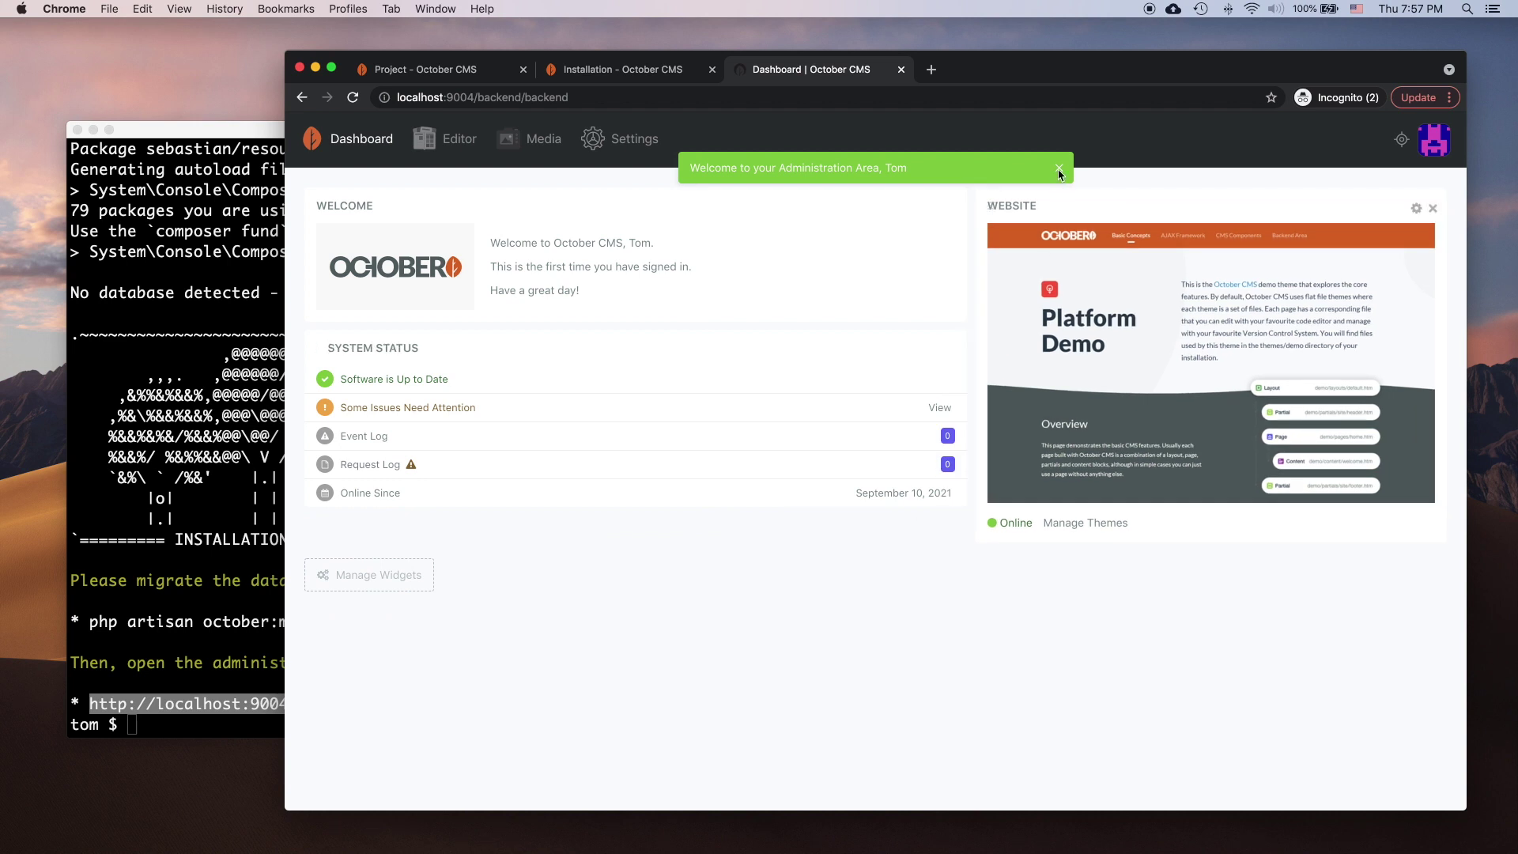
# Step: Dismiss the welcome banner, list the Pages in the Editor, and preview the Platform Demo site
pyautogui.click(1058, 169)
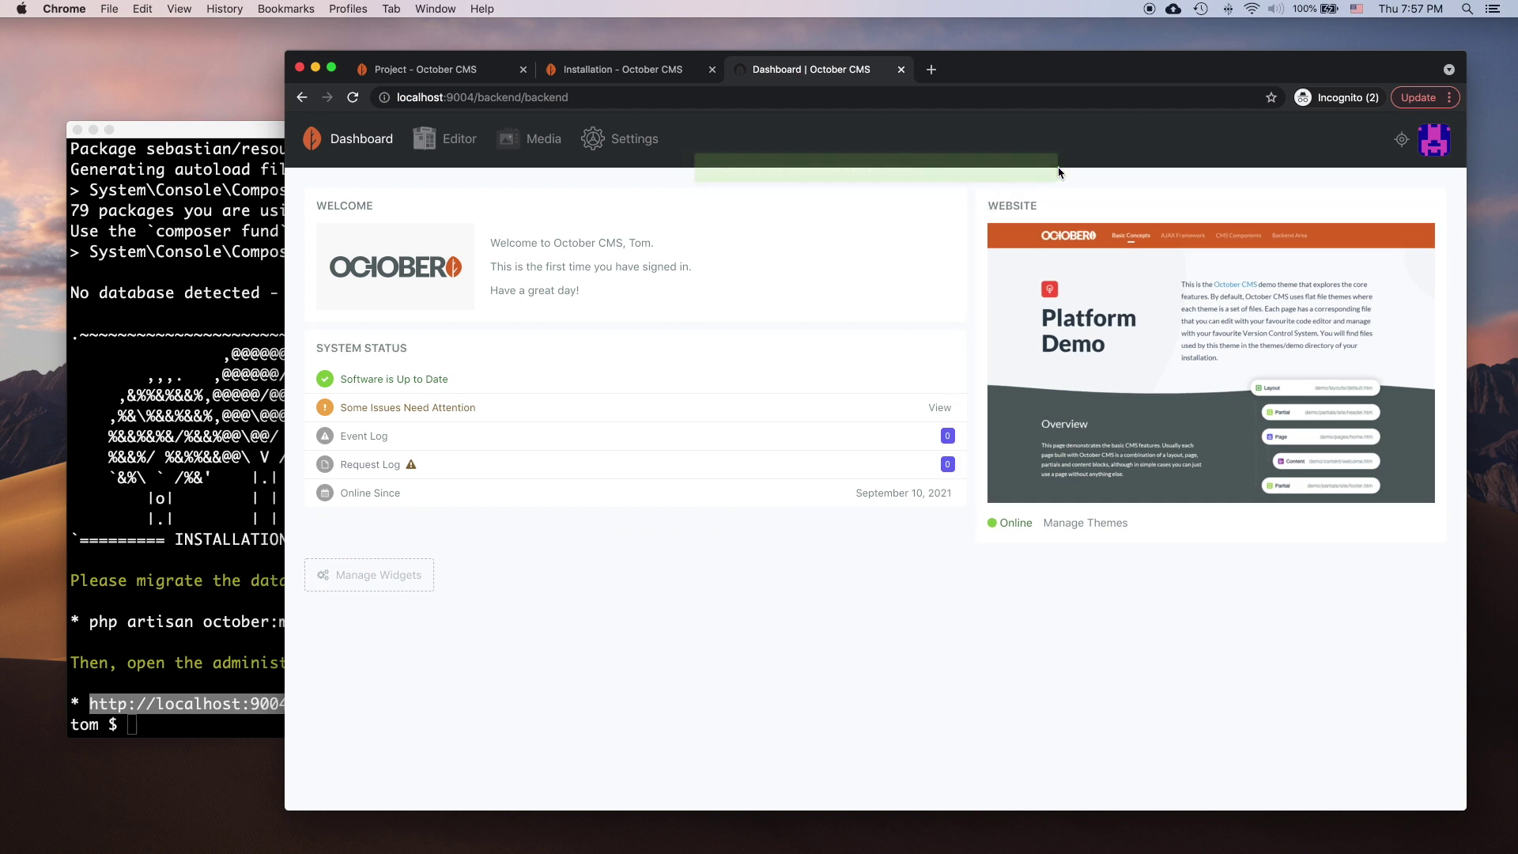
pyautogui.click(443, 146)
pyautogui.click(314, 205)
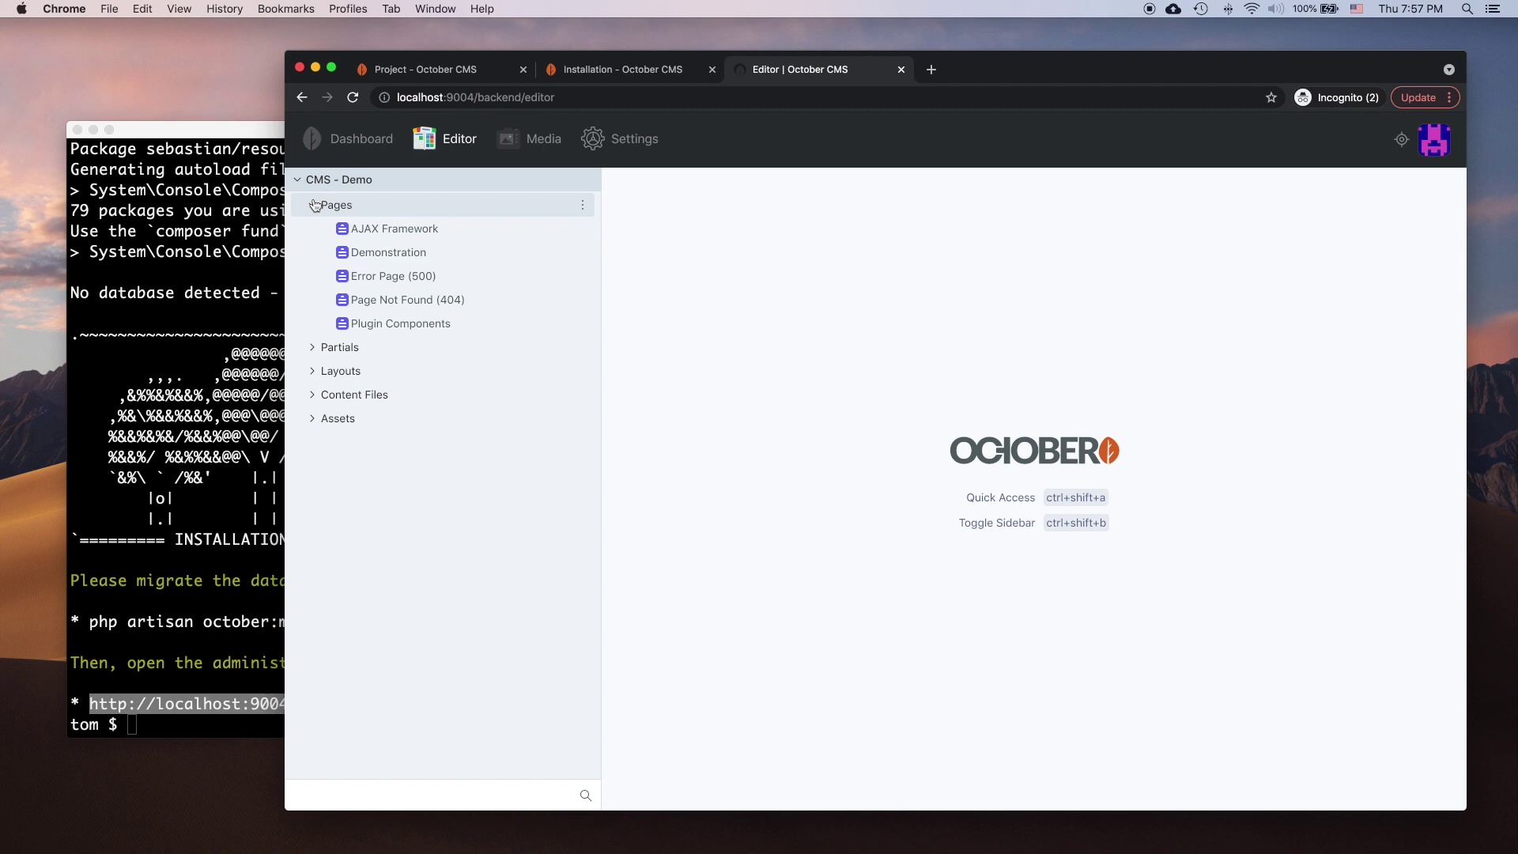
pyautogui.click(1402, 141)
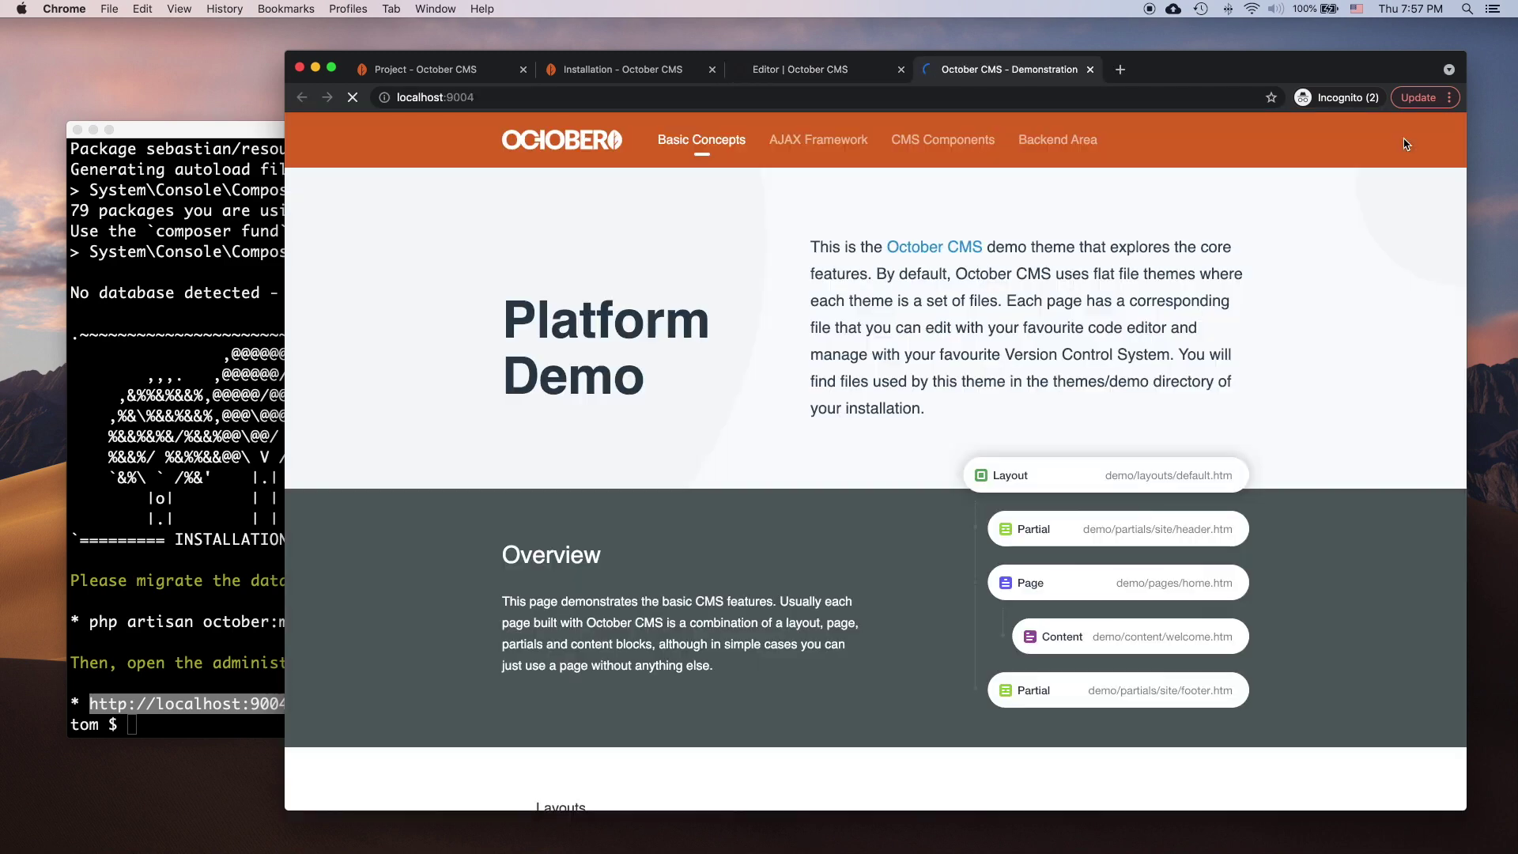
pyautogui.scroll(-5, 1333, 480)
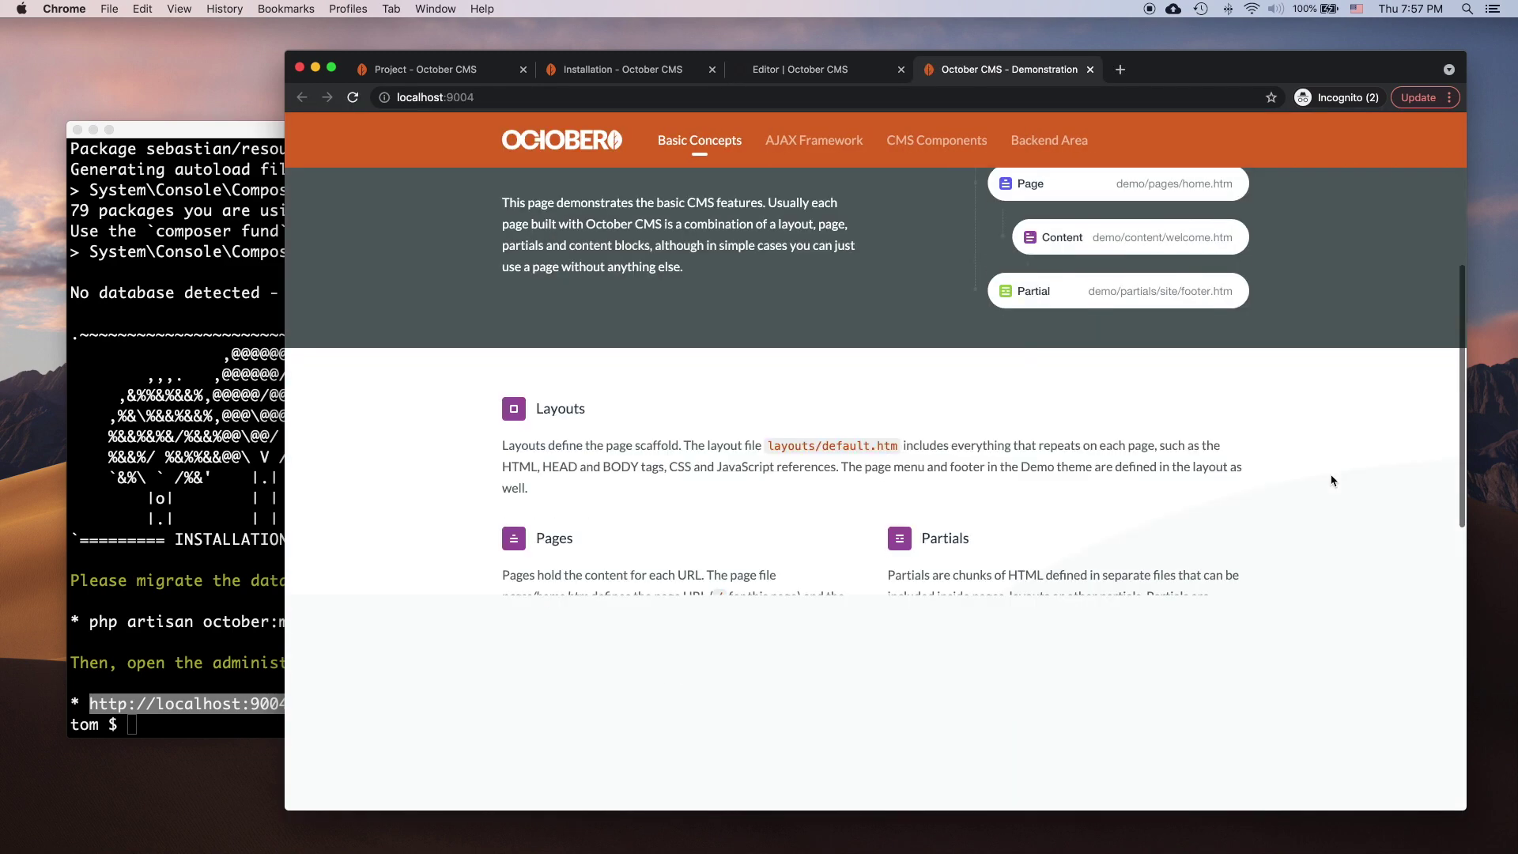